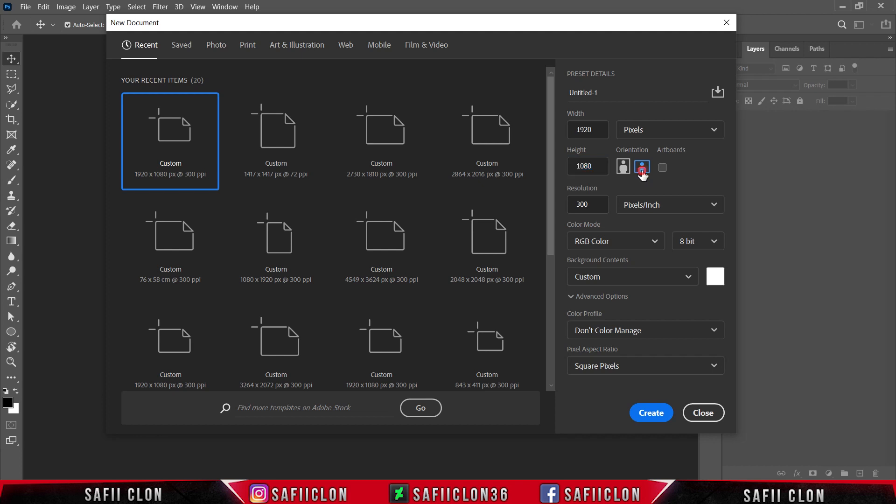
Create a new landscape document of 1920 x 1080 pixels at 300 pixels/inch in RGB Color.
{"action": "left_click", "coordinate": [638, 206]}
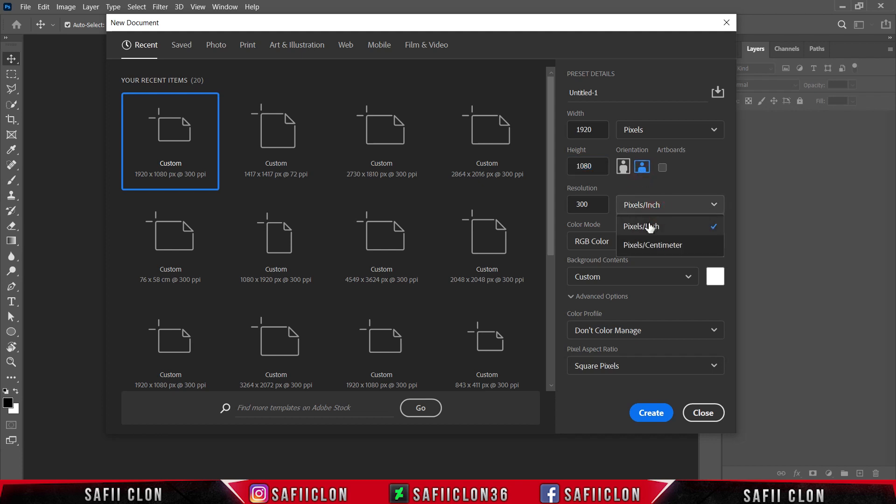
{"action": "left_click", "coordinate": [647, 229]}
{"action": "left_click_drag", "start_coordinate": [597, 206], "coordinate": [577, 206]}
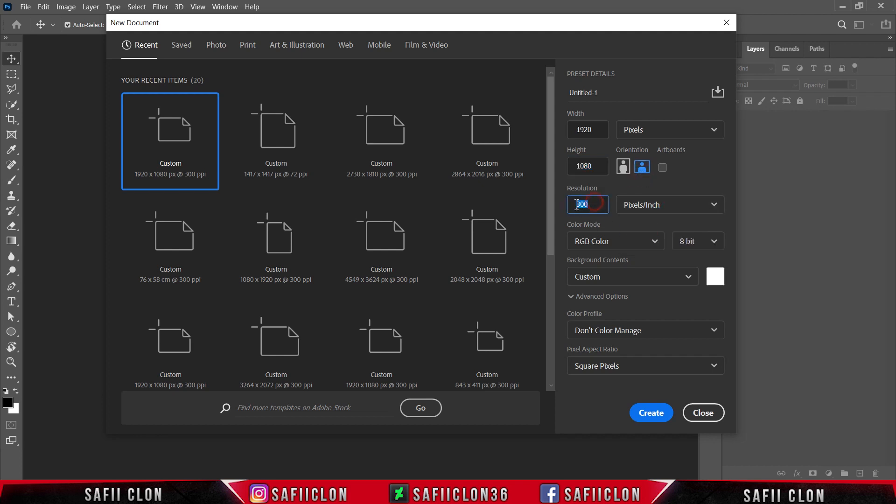
{"action": "type", "text": "3"}
{"action": "left_click", "coordinate": [651, 413]}
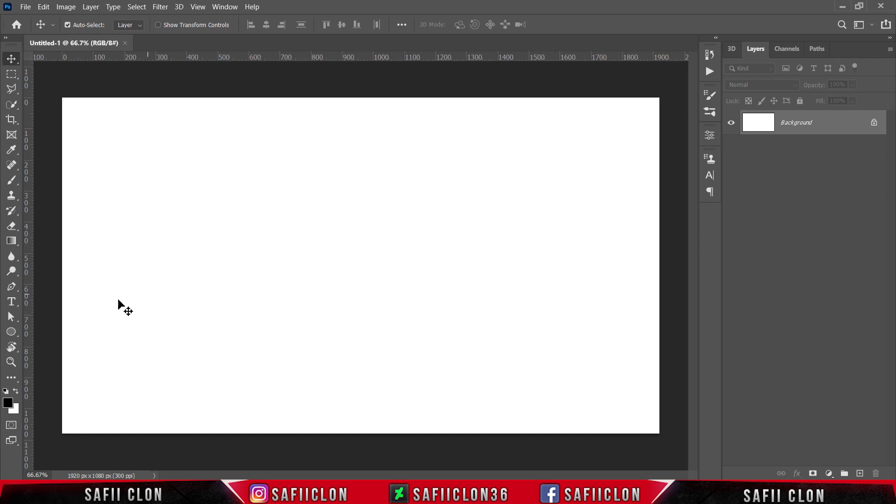
Set up the Horizontal Type Tool with the Arial font, Black style and black (000000) text colour.
{"action": "left_click", "coordinate": [16, 305]}
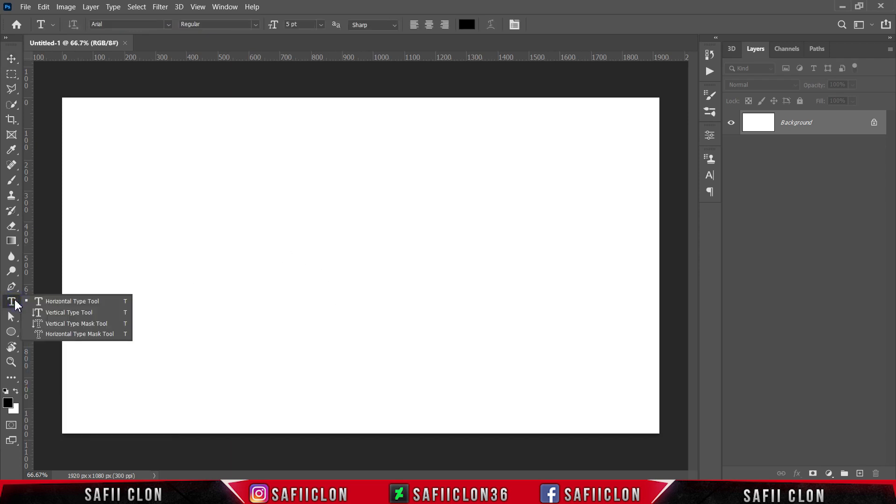
{"action": "left_click", "coordinate": [71, 303]}
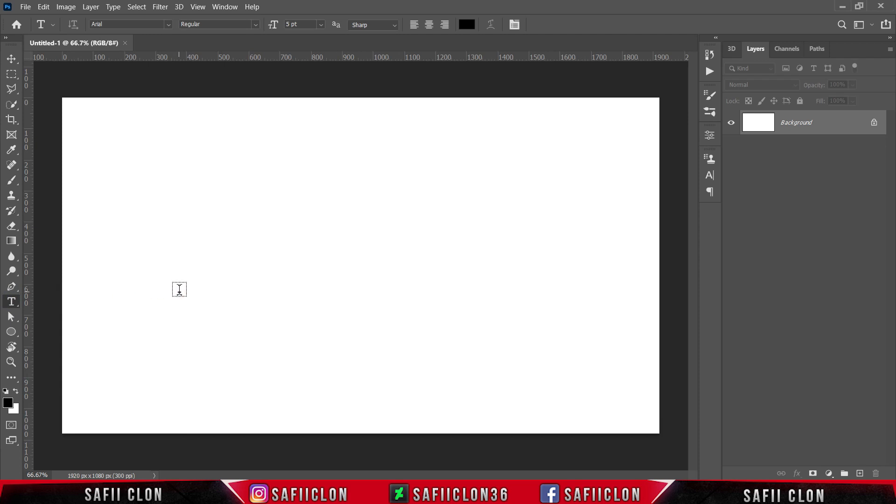
{"action": "left_click", "coordinate": [170, 25]}
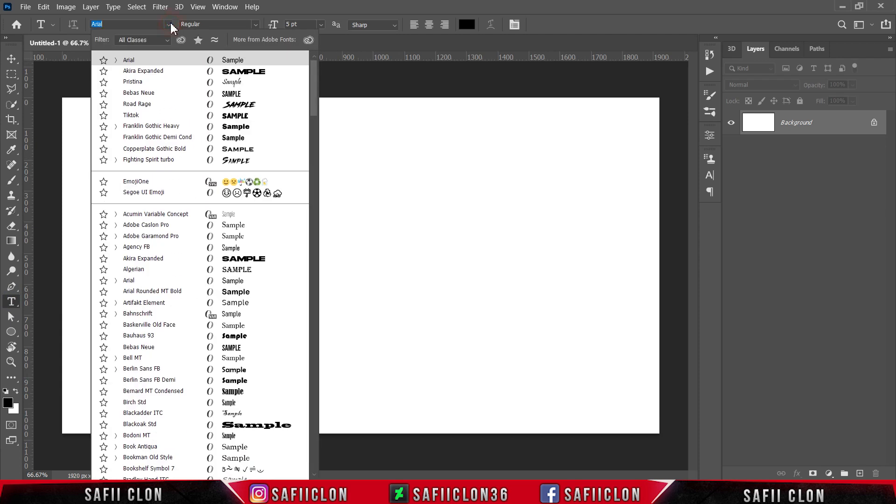
{"action": "left_click", "coordinate": [141, 62]}
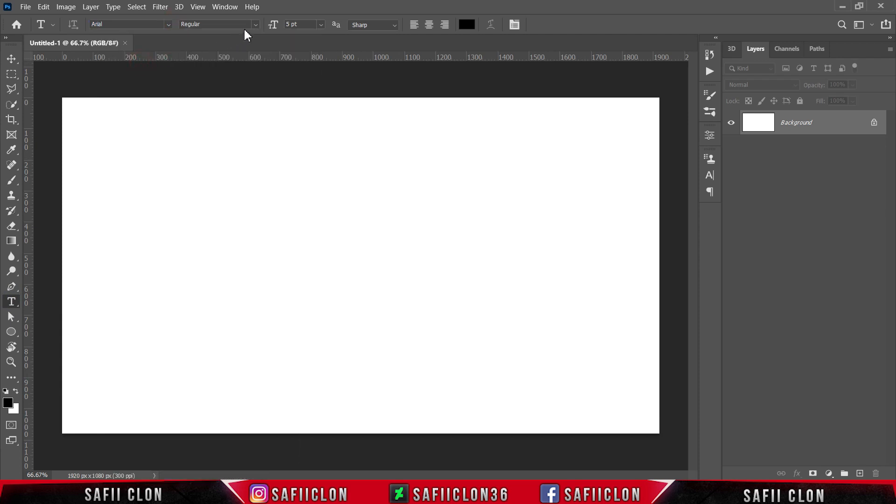
{"action": "left_click", "coordinate": [257, 24]}
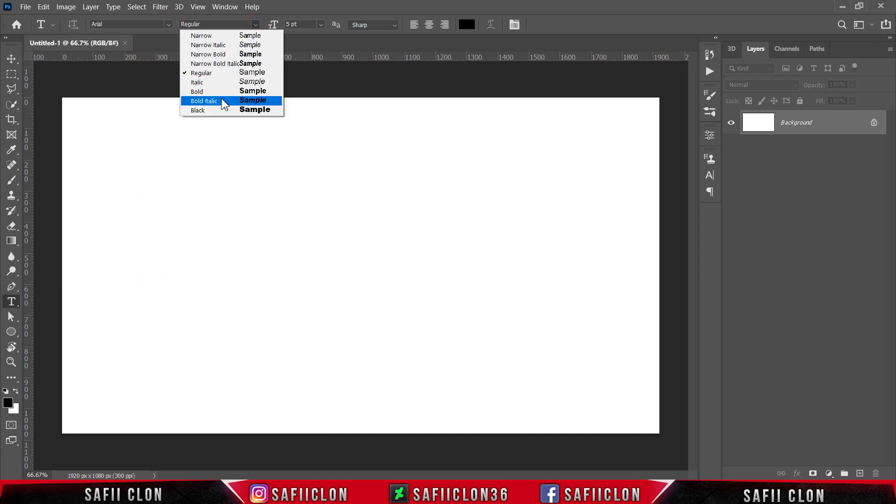
{"action": "left_click", "coordinate": [222, 111]}
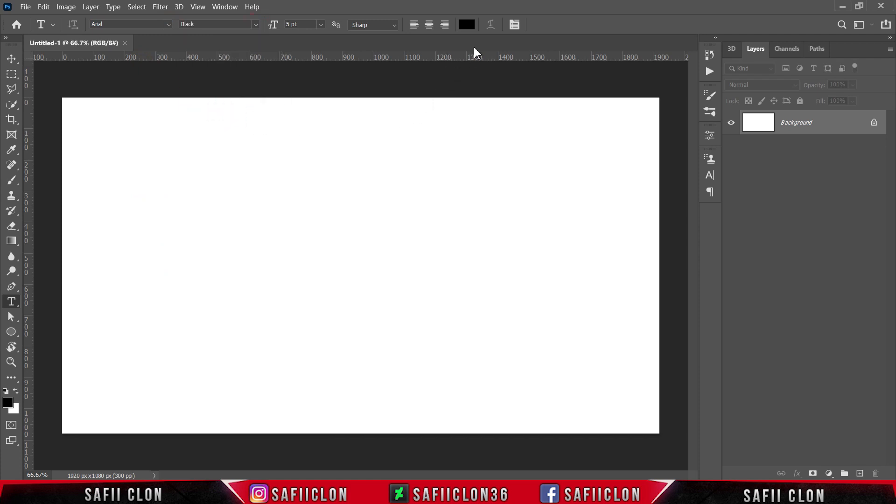
{"action": "left_click", "coordinate": [467, 25]}
{"action": "left_click", "coordinate": [482, 132]}
{"action": "left_click_drag", "start_coordinate": [482, 132], "coordinate": [426, 203]}
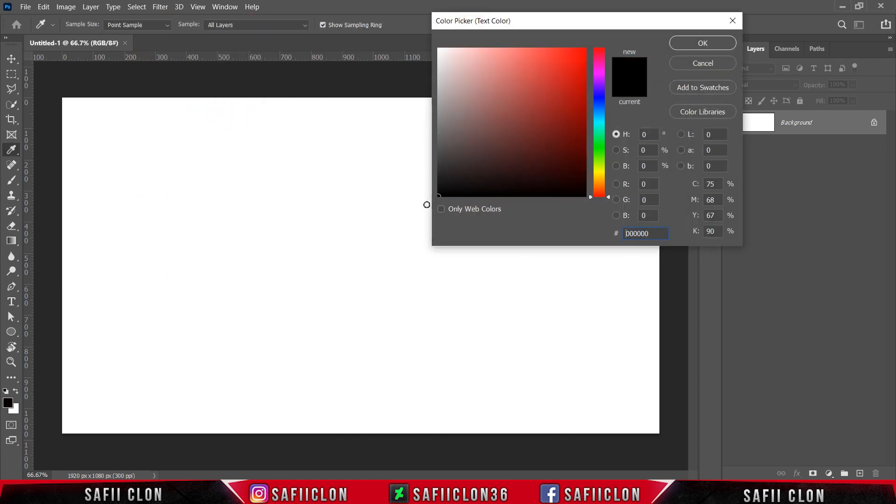
{"action": "left_click", "coordinate": [686, 45]}
Add the text "SC" on the canvas and enlarge it to 207 pt.
{"action": "left_click", "coordinate": [233, 252]}
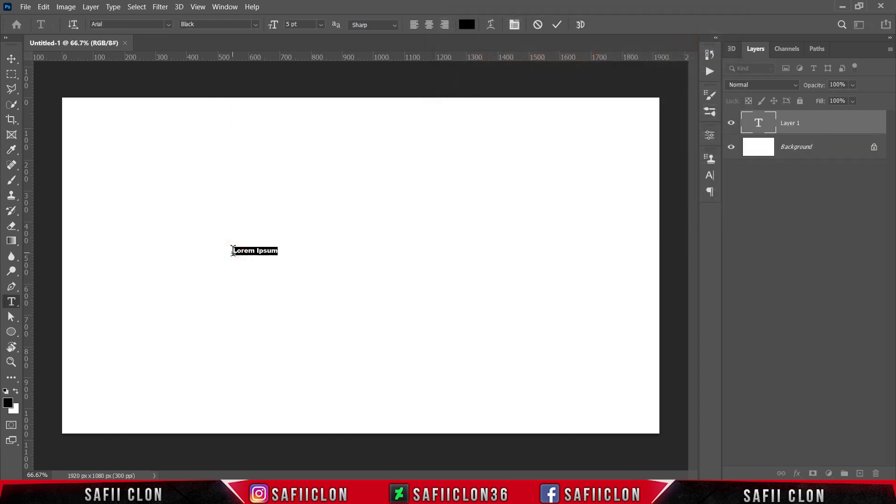
{"action": "type", "text": "sc"}
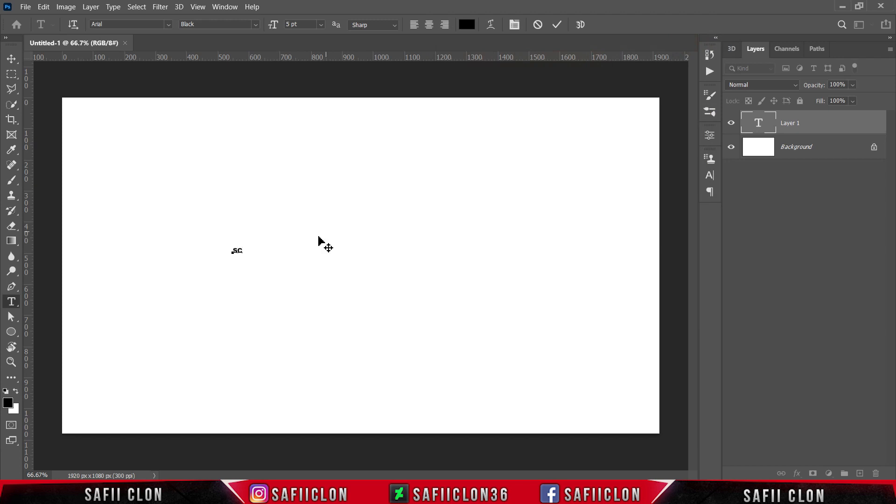
{"action": "double_click", "coordinate": [239, 251]}
{"action": "left_click_drag", "start_coordinate": [274, 28], "coordinate": [392, 26]}
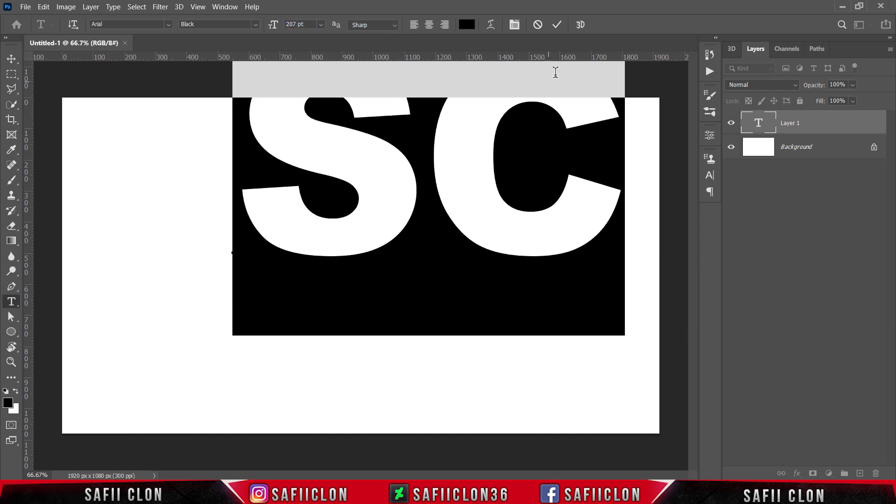
{"action": "left_click", "coordinate": [557, 25]}
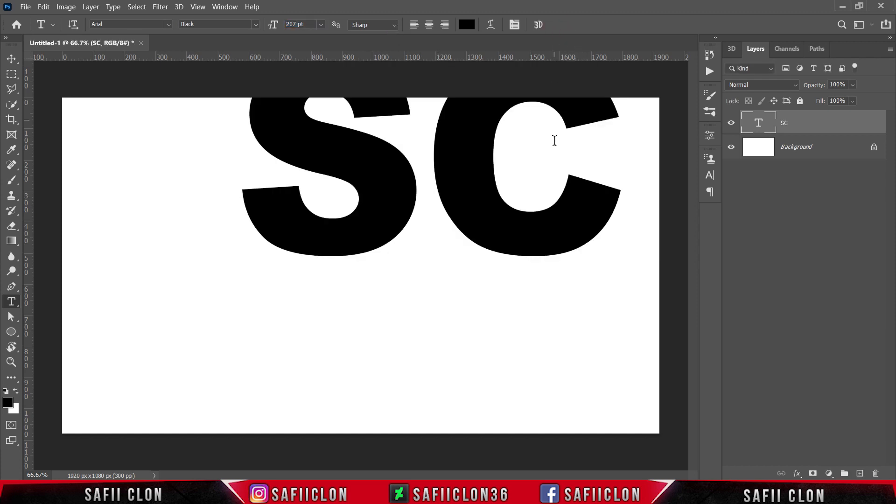
Free-transform the SC text to about 107% and centre it horizontally on the canvas, slightly below the vertical middle.
{"action": "key", "text": "ctrl+t"}
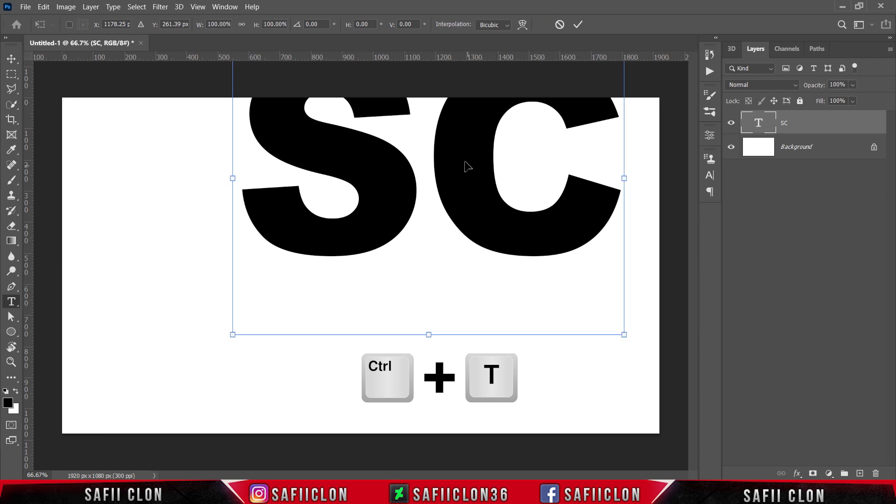
{"action": "left_click_drag", "start_coordinate": [466, 164], "coordinate": [395, 229]}
{"action": "left_click_drag", "start_coordinate": [556, 110], "coordinate": [570, 98]}
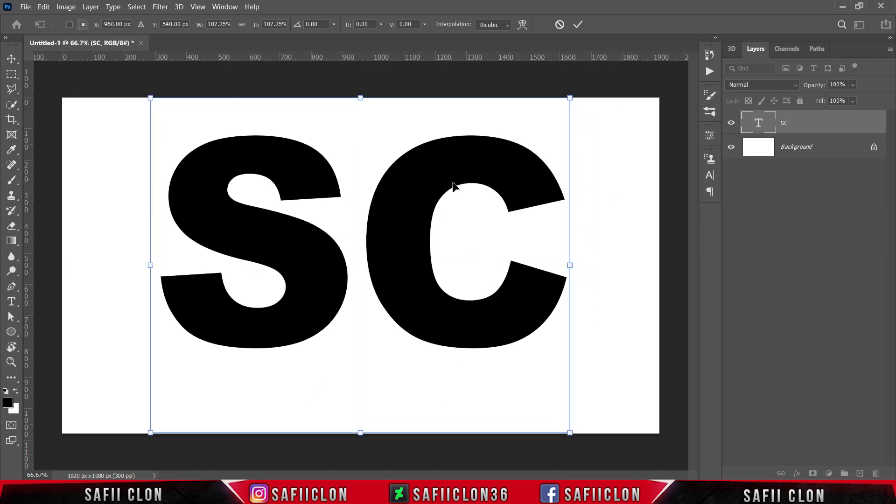
{"action": "left_click_drag", "start_coordinate": [456, 186], "coordinate": [435, 191]}
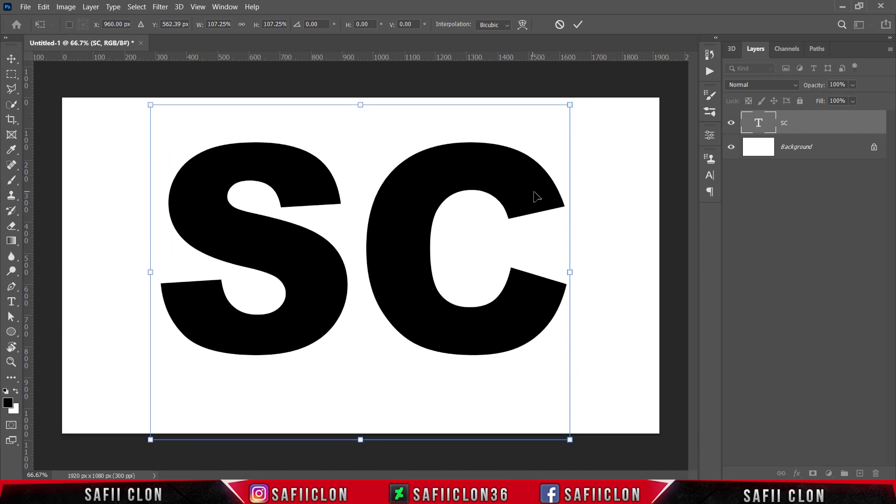
{"action": "left_click", "coordinate": [579, 25]}
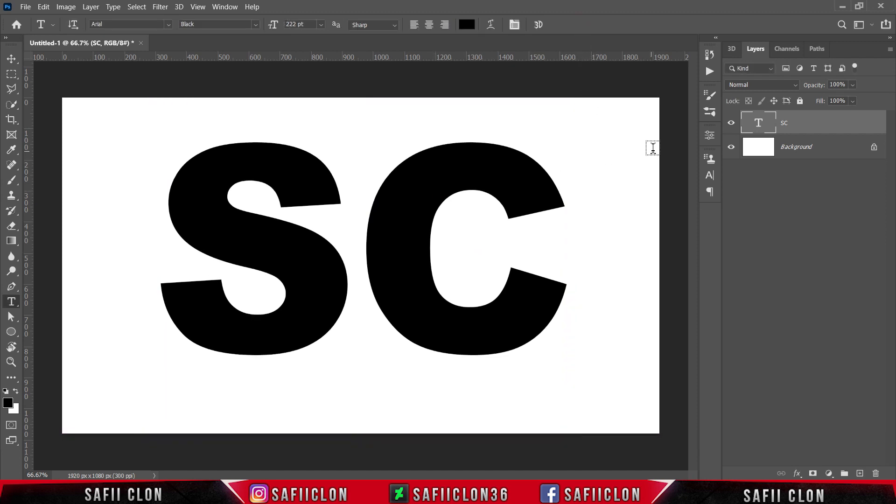
Create a work path from the SC text layer and hide that layer.
{"action": "left_click", "coordinate": [801, 125]}
{"action": "right_click", "coordinate": [283, 170]}
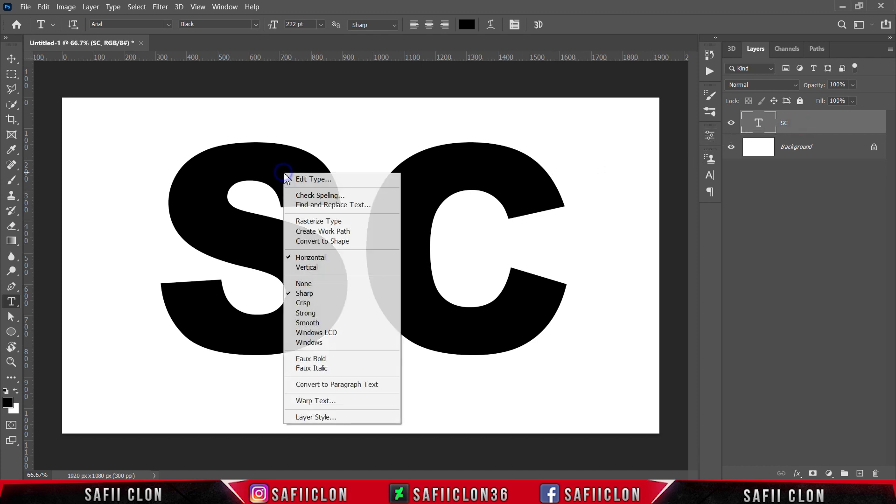
{"action": "left_click", "coordinate": [331, 232]}
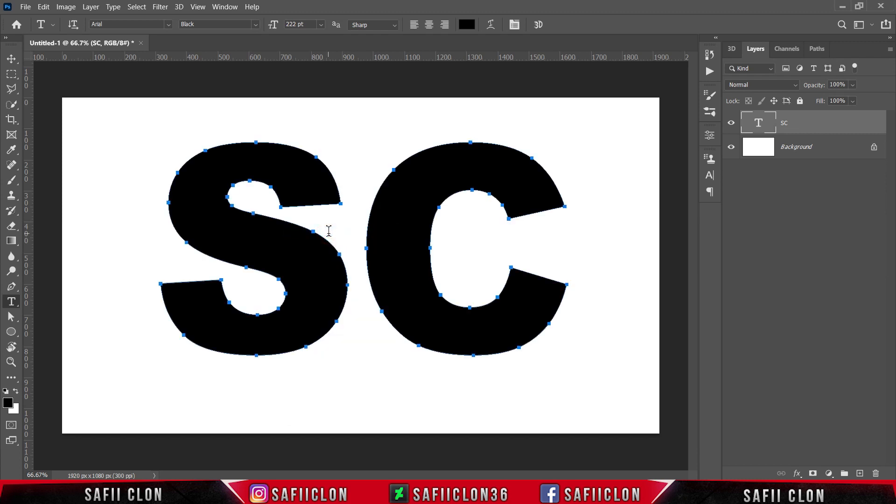
{"action": "left_click", "coordinate": [732, 123]}
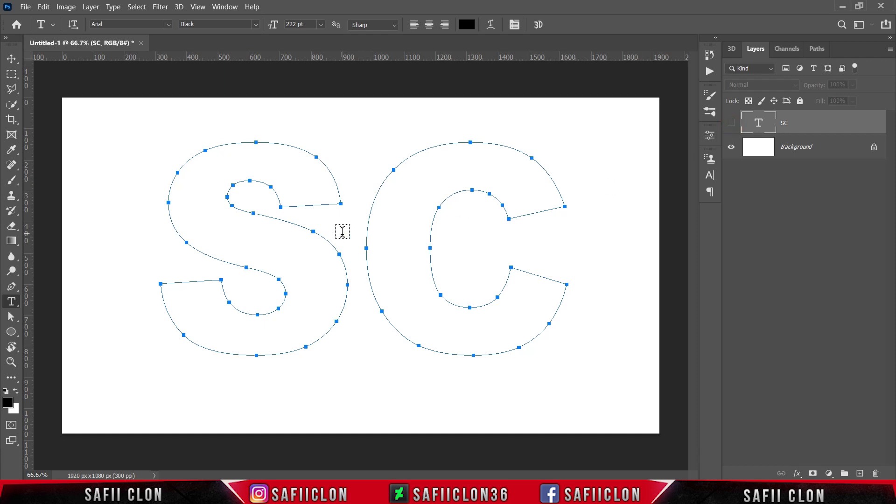
Start area text inside the S path and format its placeholder text as Arial Regular at 5 pt.
{"action": "left_click", "coordinate": [252, 157]}
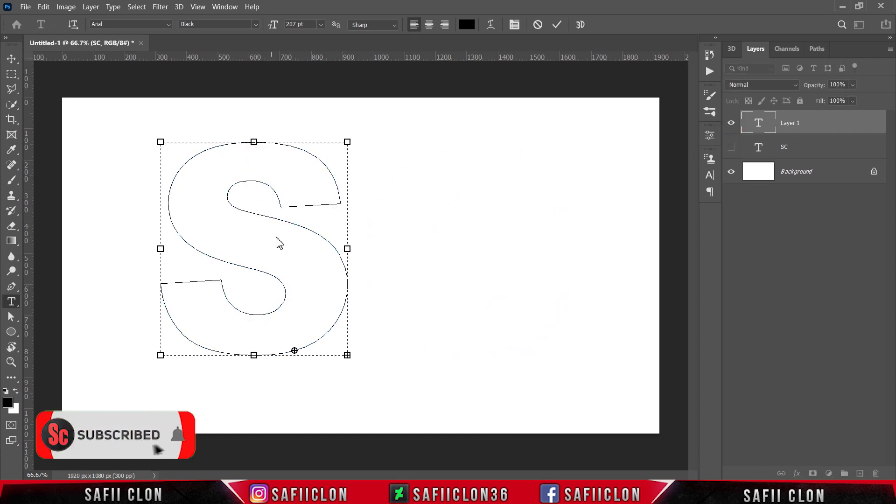
{"action": "left_click", "coordinate": [169, 25]}
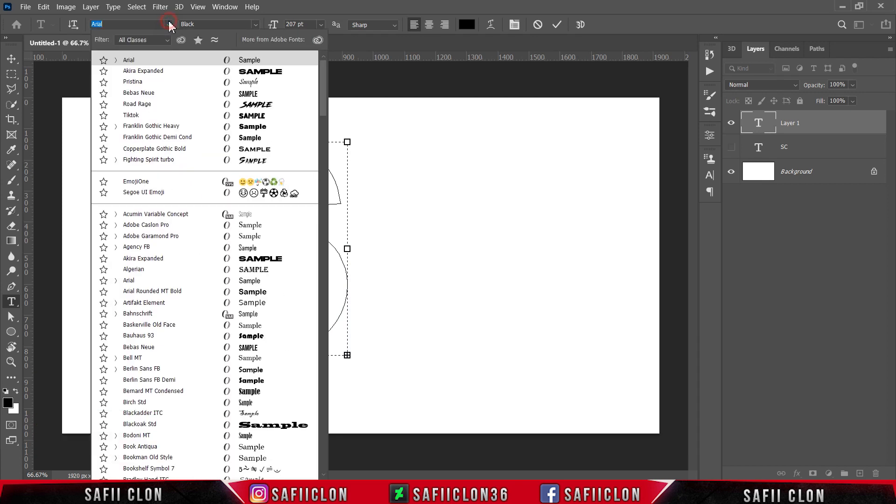
{"action": "left_click", "coordinate": [194, 63]}
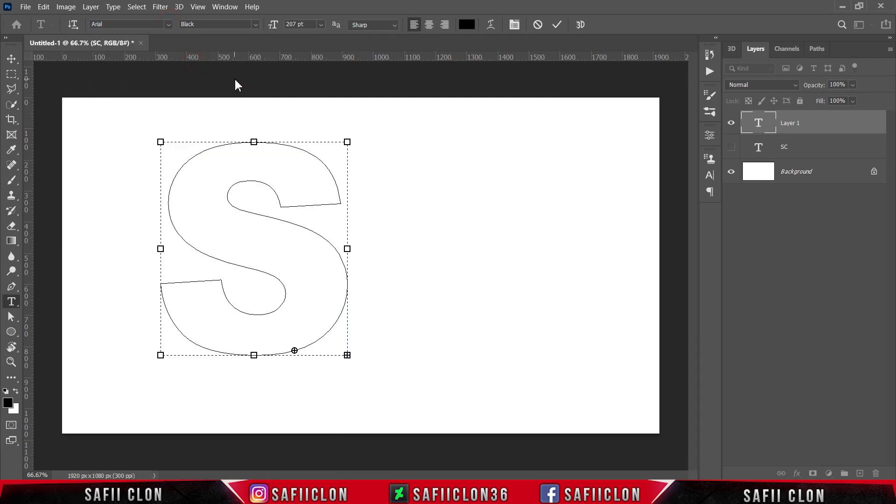
{"action": "left_click", "coordinate": [321, 25]}
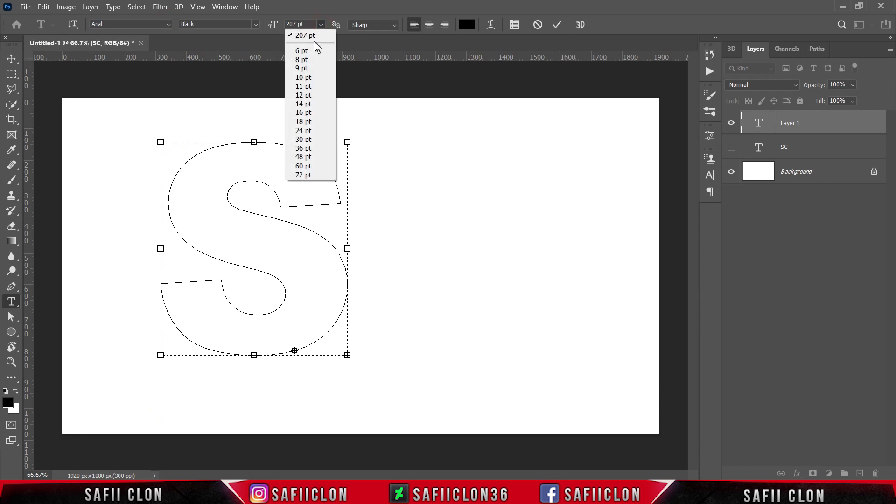
{"action": "left_click", "coordinate": [294, 24]}
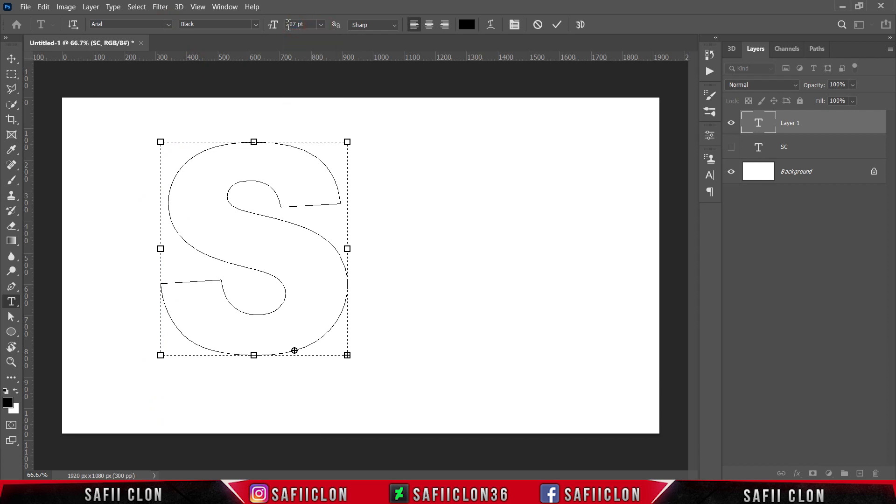
{"action": "double_click", "coordinate": [296, 23]}
{"action": "type", "text": "5"}
{"action": "key", "text": "Return"}
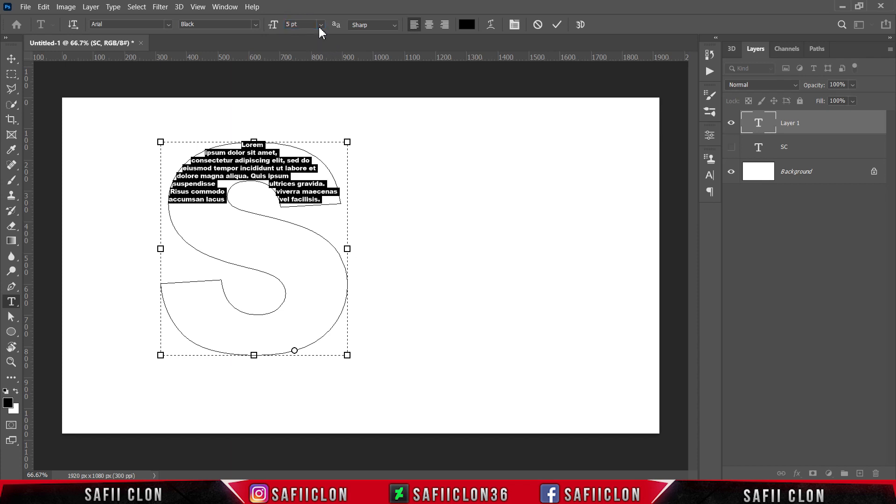
{"action": "left_click", "coordinate": [256, 25]}
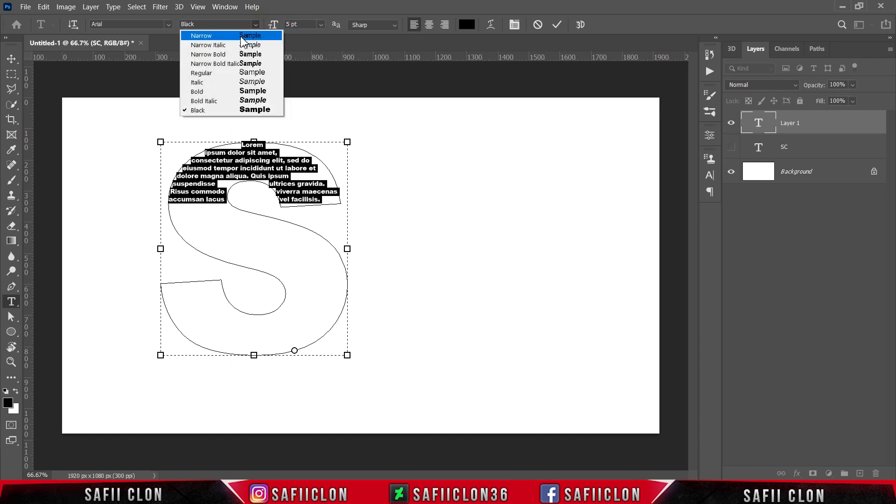
{"action": "left_click", "coordinate": [226, 75]}
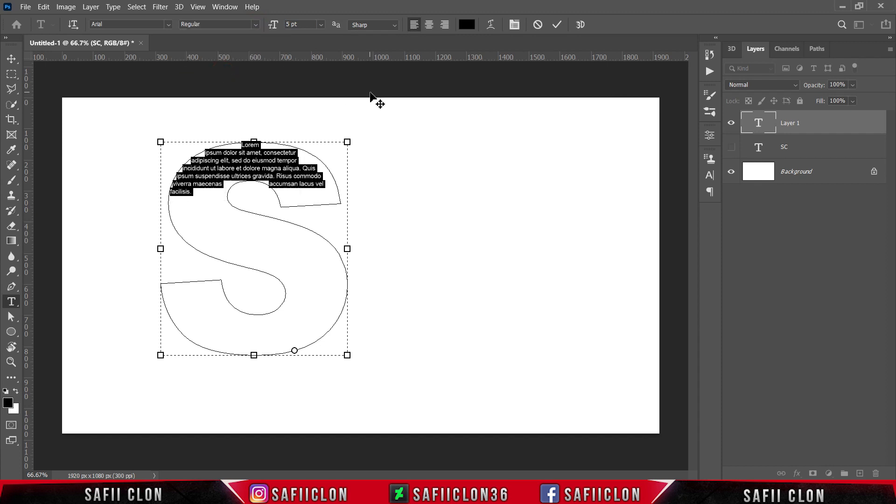
Select the S placeholder text, then copy the first "Where does it come from?" paragraph from lipsum.com in the browser and return to Photoshop.
{"action": "left_click", "coordinate": [241, 145]}
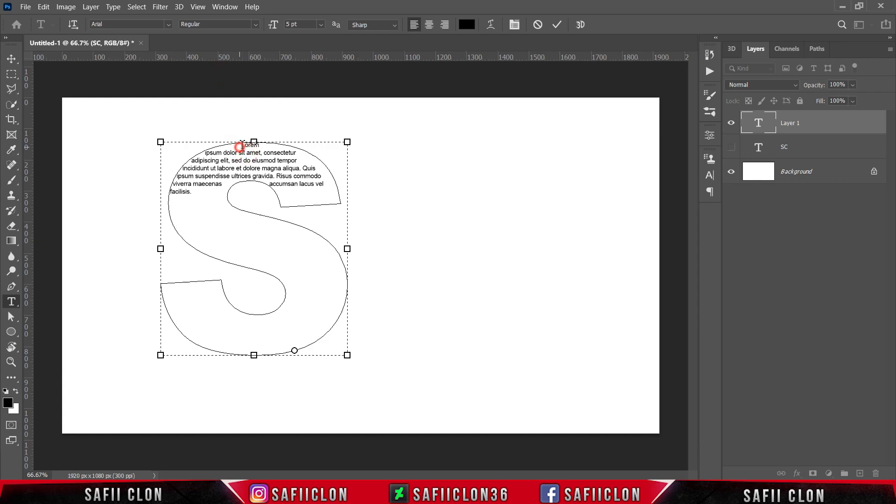
{"action": "left_click_drag", "start_coordinate": [237, 144], "coordinate": [319, 200]}
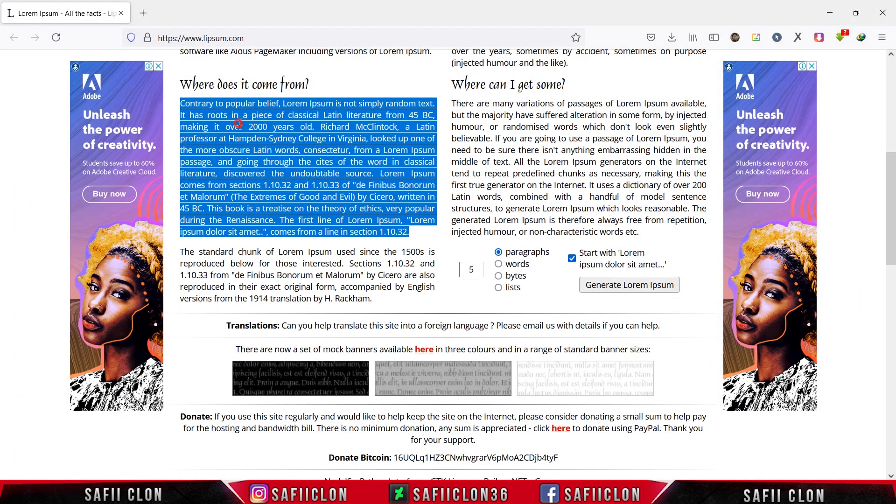
{"action": "left_click", "coordinate": [238, 123]}
{"action": "left_click_drag", "start_coordinate": [182, 102], "coordinate": [411, 233]}
{"action": "right_click", "coordinate": [320, 151]}
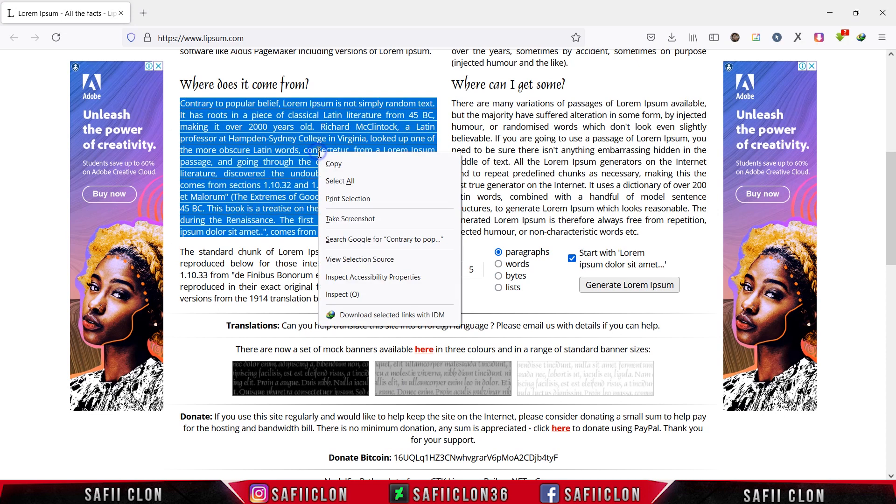
{"action": "left_click", "coordinate": [344, 165]}
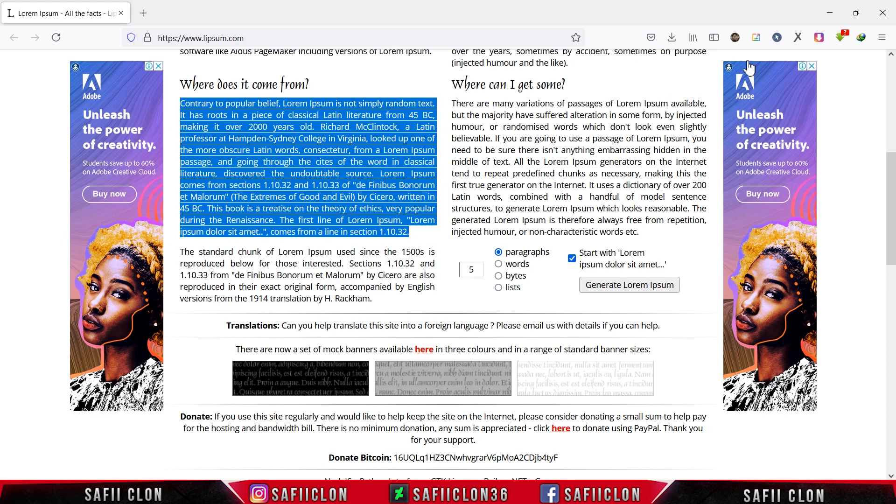
{"action": "left_click", "coordinate": [837, 13]}
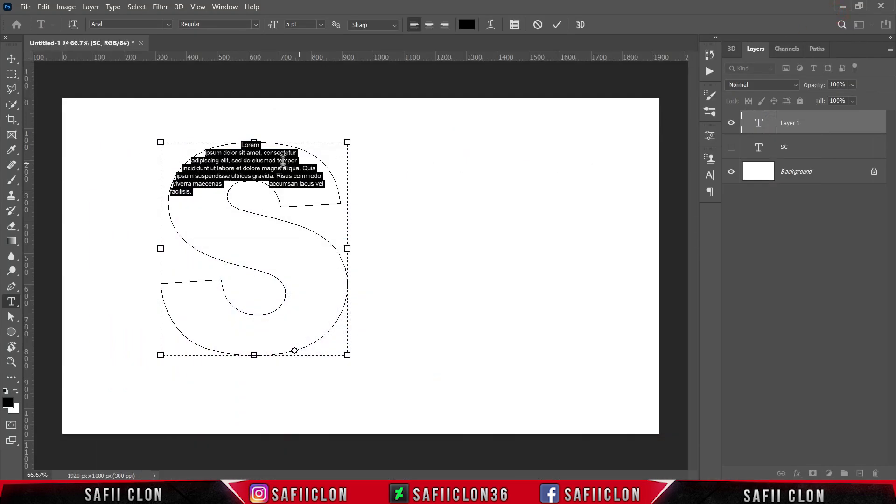
Replace the placeholder text in the S with the copied paragraph, pasting it twice to fill the whole letter.
{"action": "right_click", "coordinate": [233, 158]}
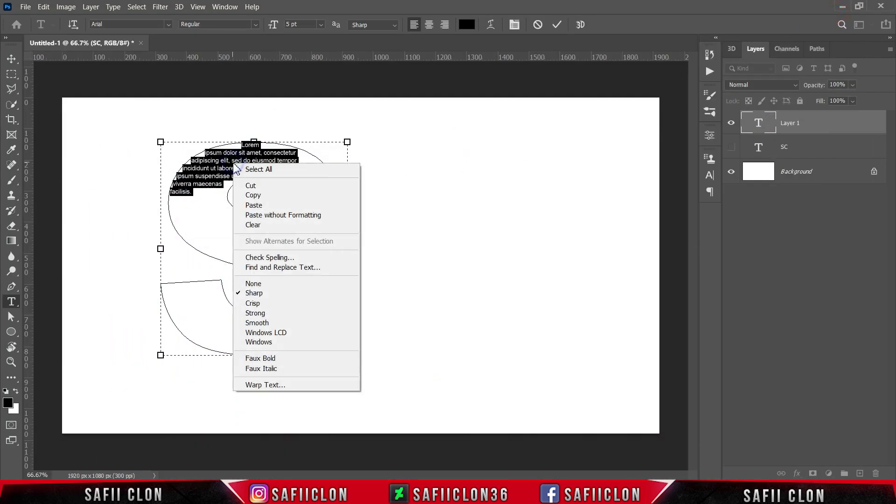
{"action": "left_click", "coordinate": [264, 201]}
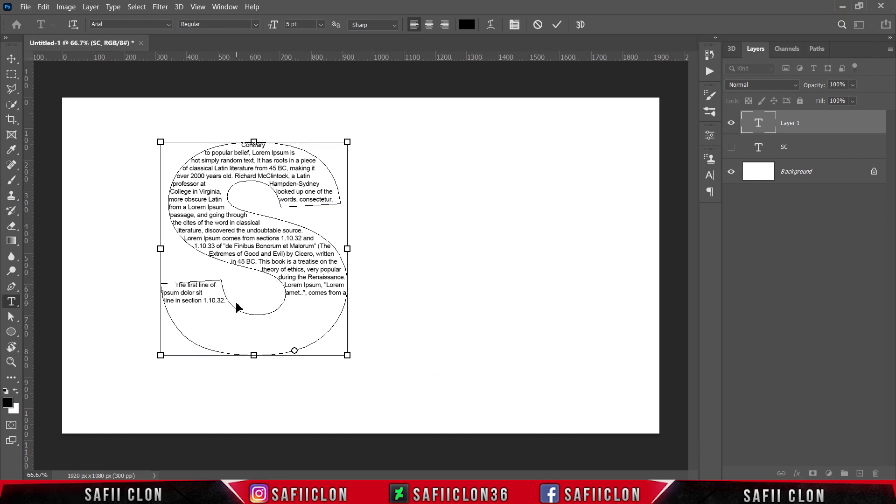
{"action": "key", "text": "ctrl+v"}
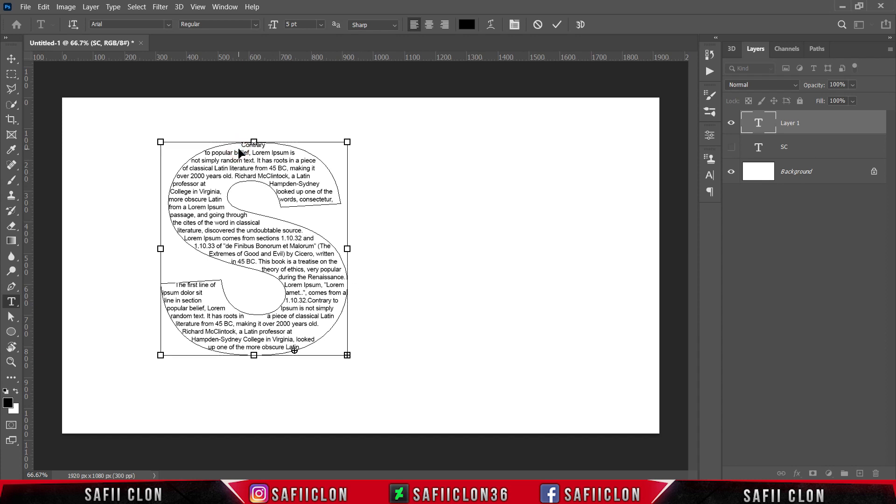
Select all the text inside the S and set its paragraph alignment to Justify all.
{"action": "key", "text": "ctrl+a"}
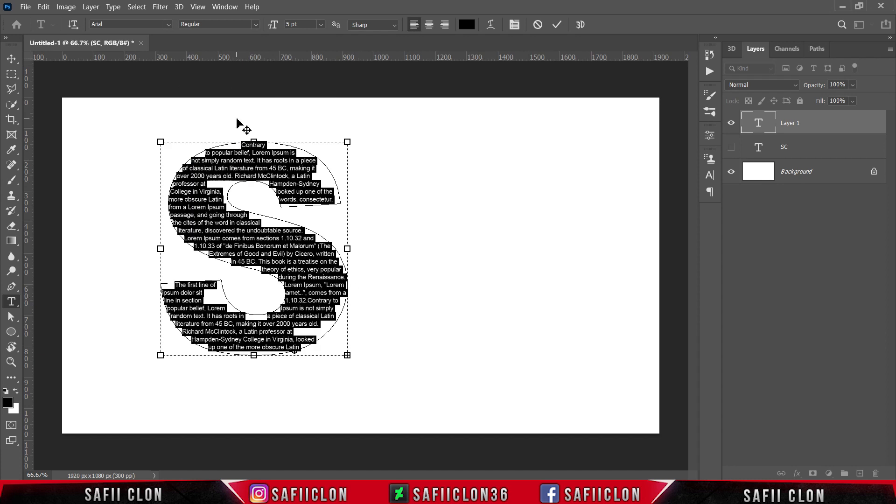
{"action": "left_click", "coordinate": [221, 7]}
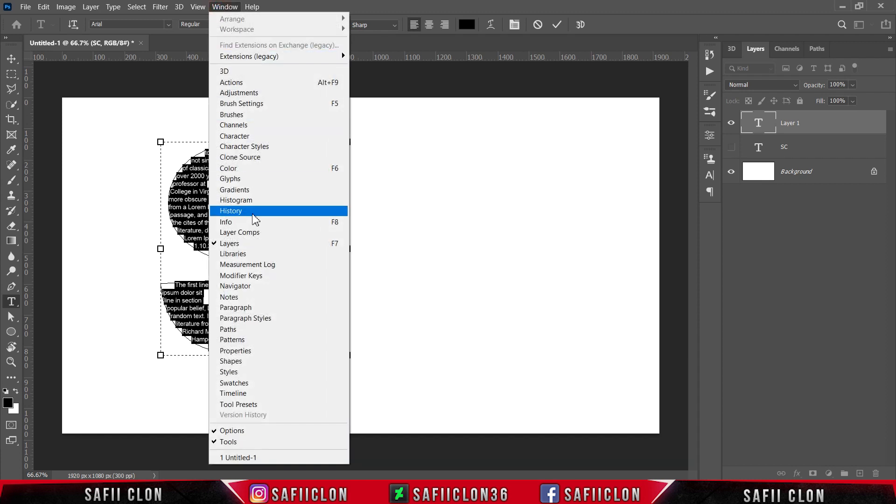
{"action": "left_click", "coordinate": [249, 310]}
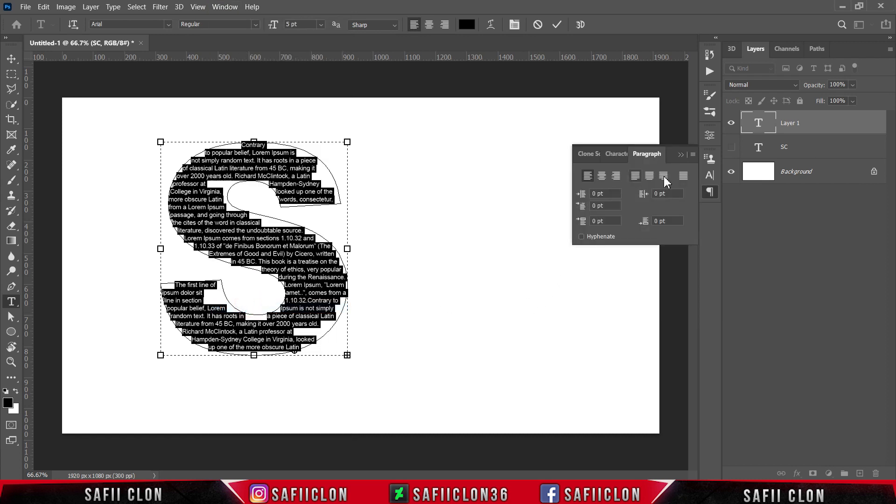
{"action": "left_click", "coordinate": [684, 176]}
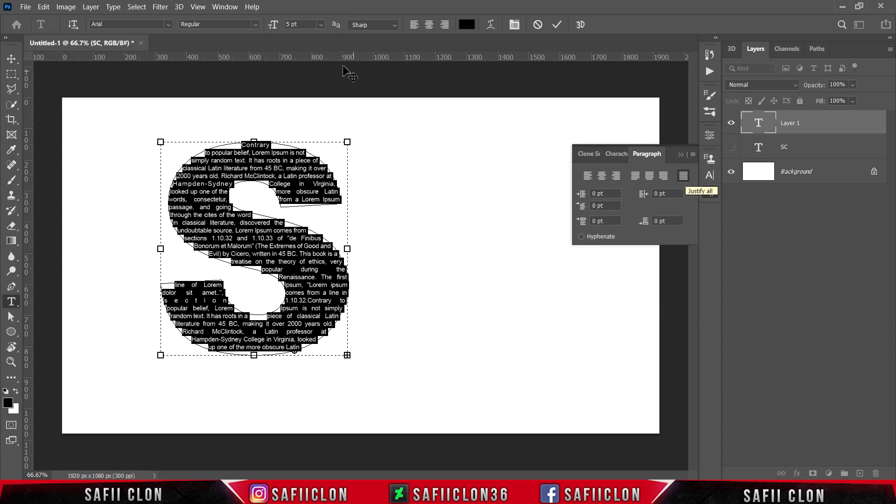
Set the S text's tracking to -40 and its leading to 5 pt.
{"action": "left_click", "coordinate": [232, 8]}
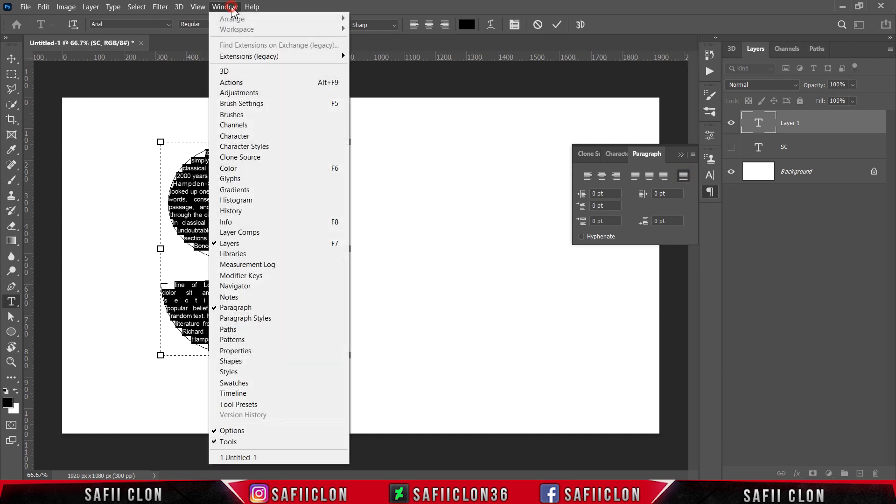
{"action": "left_click", "coordinate": [246, 138]}
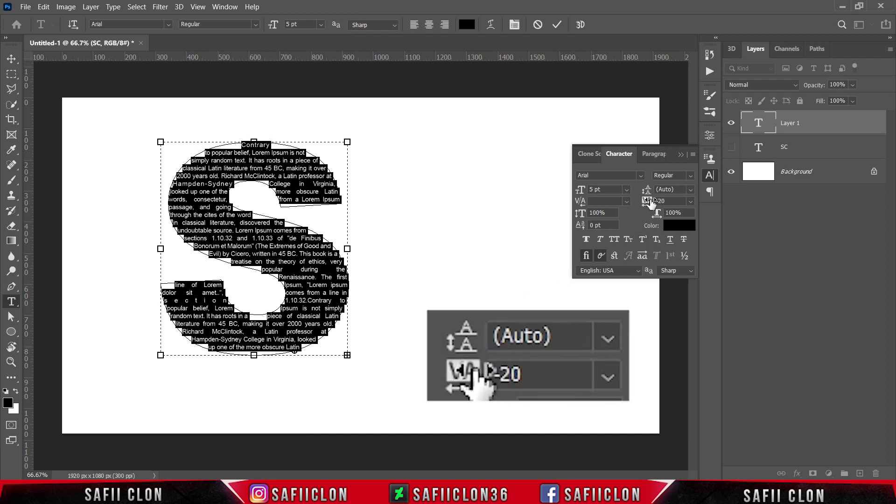
{"action": "left_click_drag", "start_coordinate": [652, 201], "coordinate": [651, 201]}
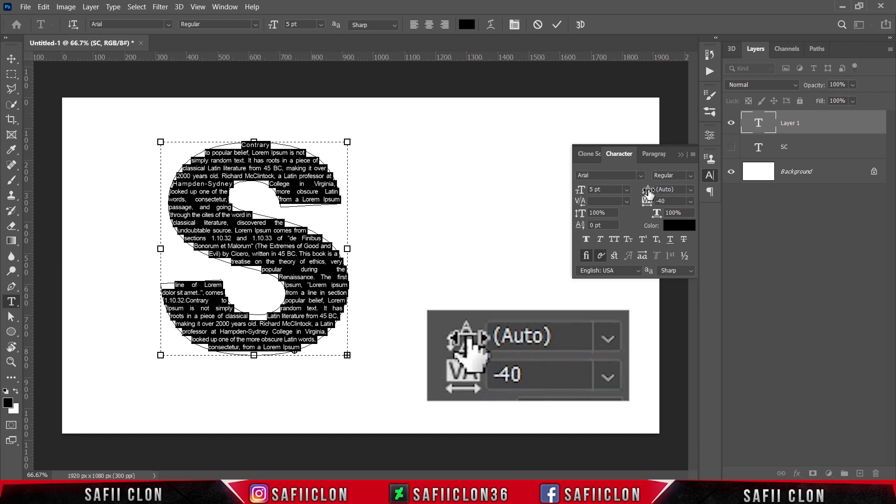
{"action": "left_click_drag", "start_coordinate": [649, 193], "coordinate": [651, 194]}
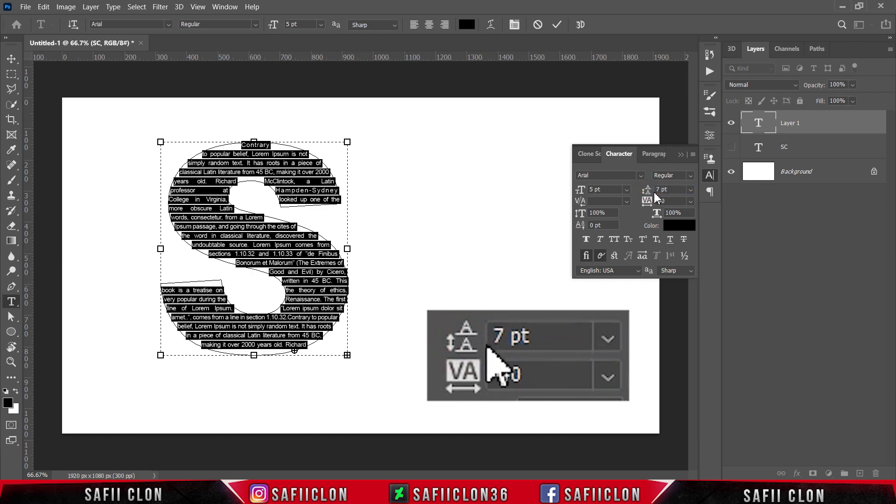
{"action": "left_click_drag", "start_coordinate": [653, 192], "coordinate": [648, 190]}
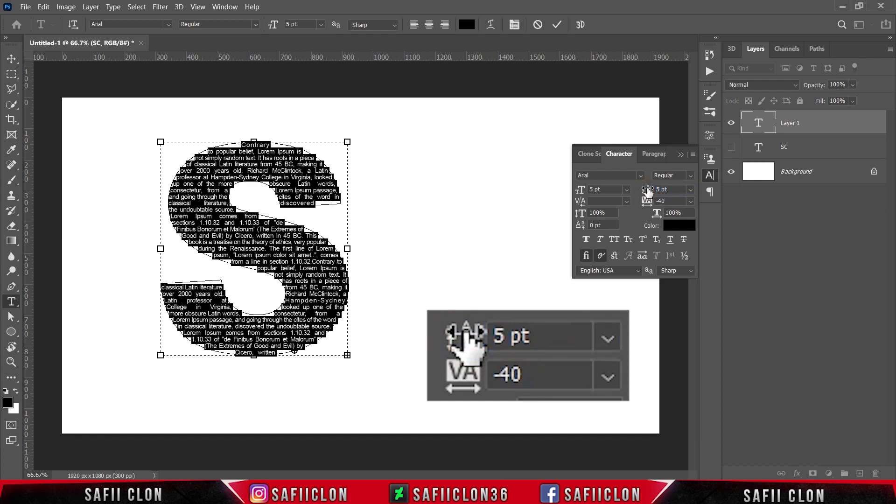
{"action": "left_click", "coordinate": [681, 155]}
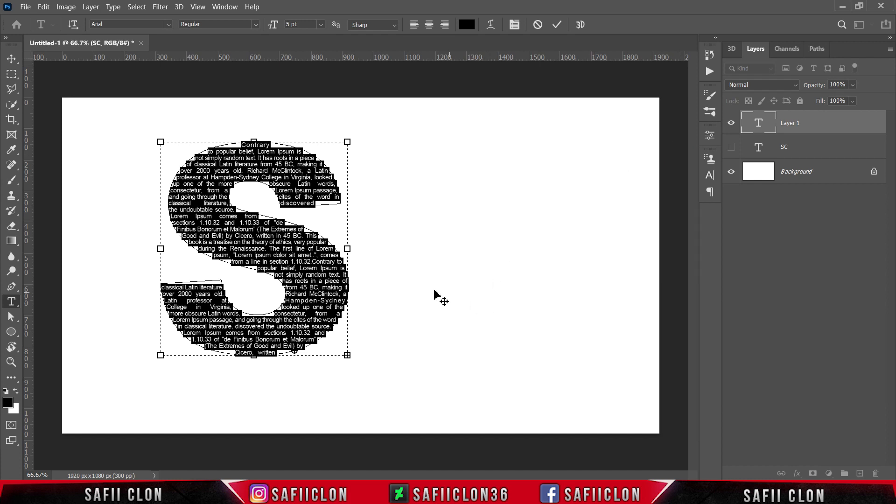
Commit the S area text and preview the letter with its path outline briefly hidden.
{"action": "left_click", "coordinate": [245, 161]}
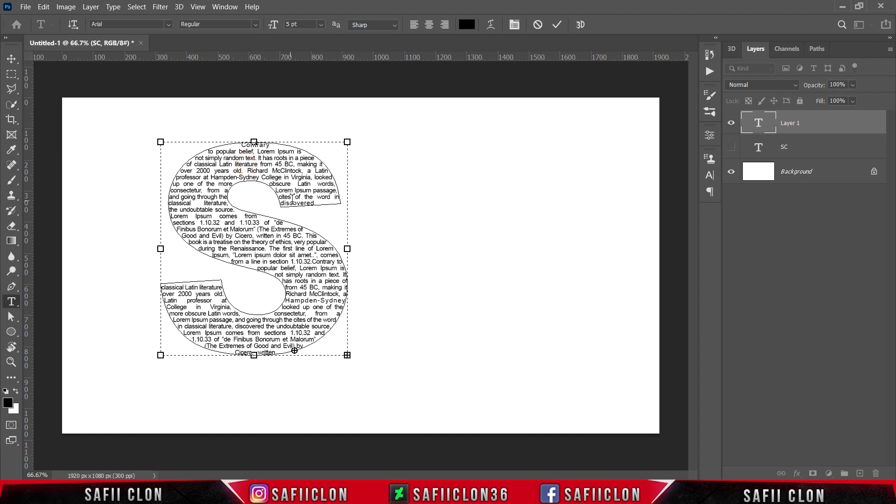
{"action": "left_click", "coordinate": [557, 25]}
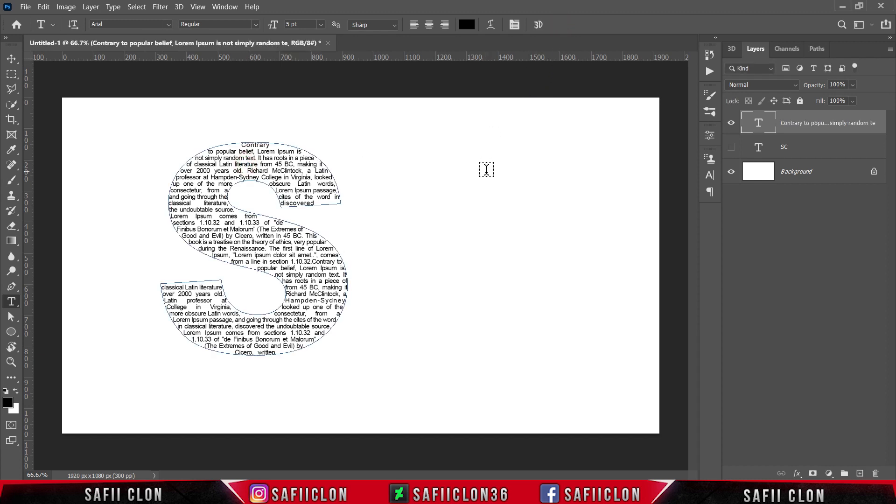
{"action": "key", "text": "ctrl+h"}
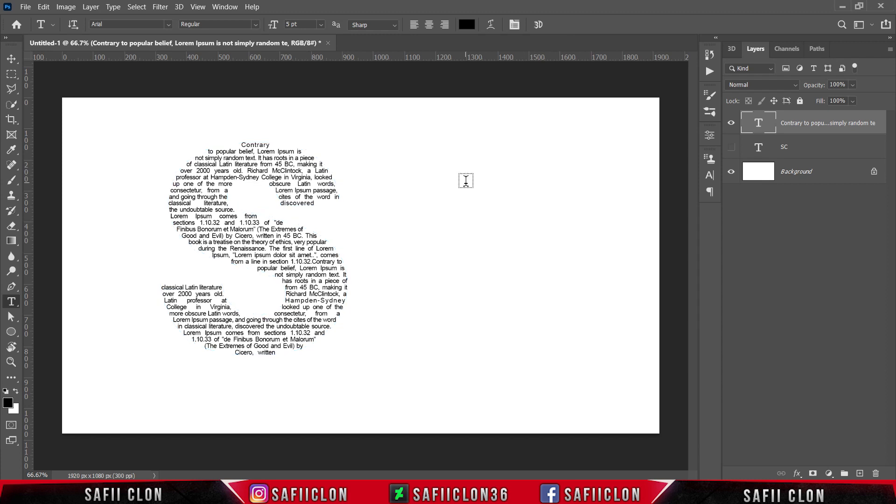
{"action": "key", "text": "ctrl+h"}
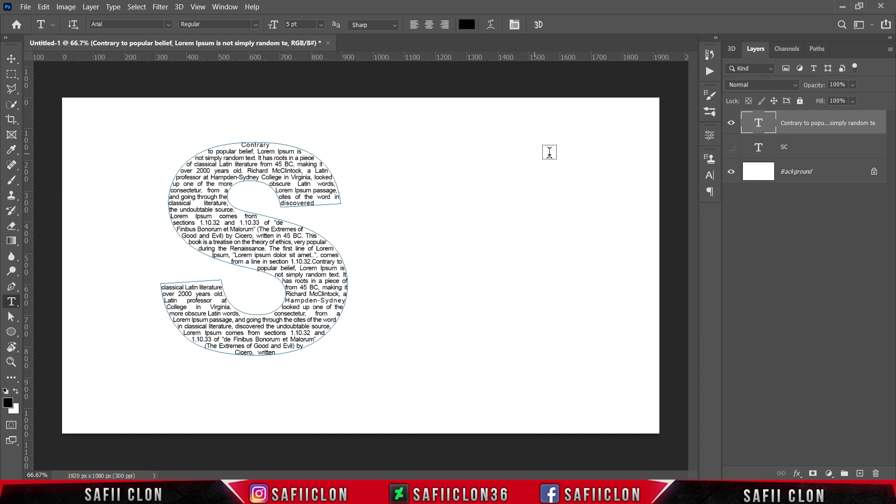
Show the SC text layer to create a new work path from it, and hide the layer again.
{"action": "left_click", "coordinate": [802, 149]}
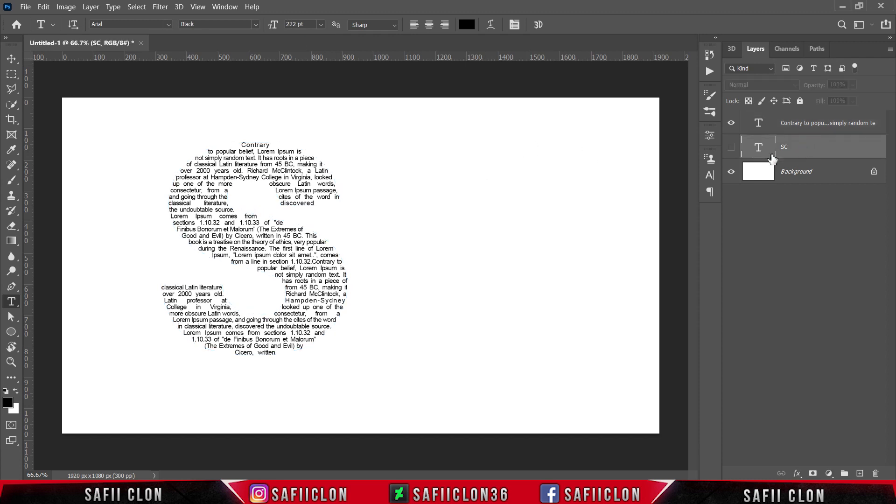
{"action": "left_click", "coordinate": [731, 147]}
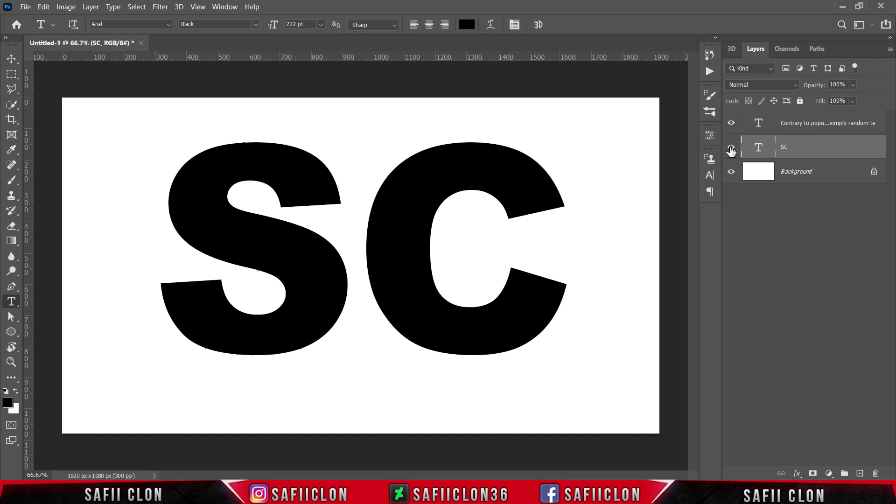
{"action": "right_click", "coordinate": [439, 164]}
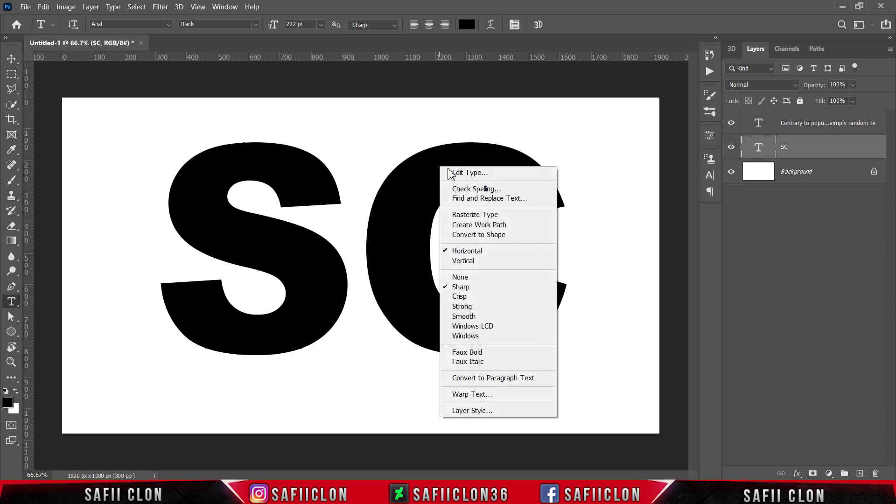
{"action": "left_click", "coordinate": [475, 226]}
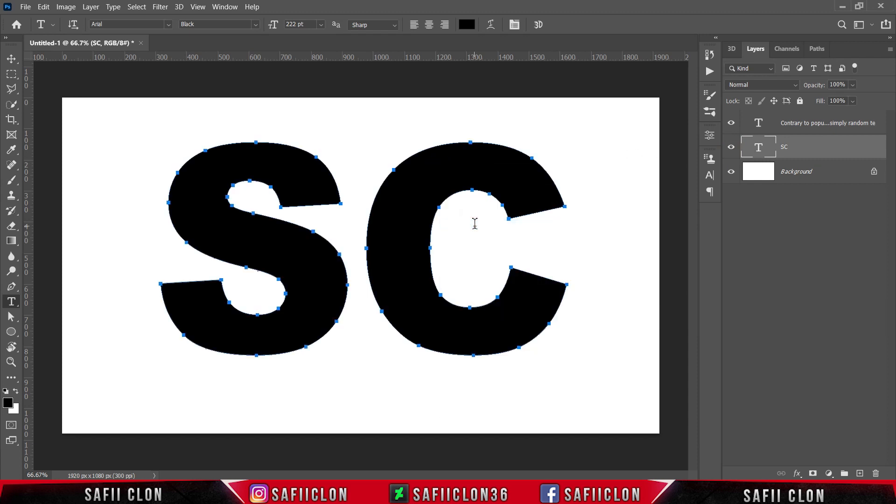
{"action": "left_click", "coordinate": [731, 148]}
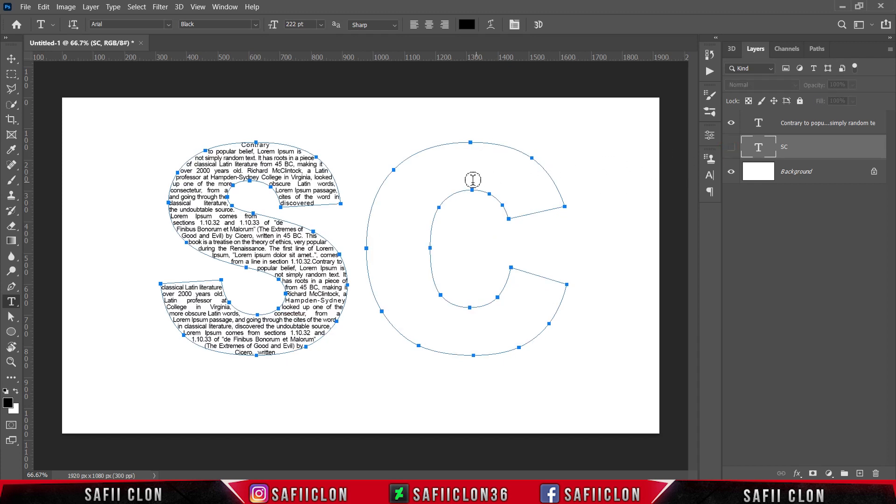
Start horizontal area text inside the C path and format it as Arial Regular at 5 pt.
{"action": "right_click", "coordinate": [12, 301]}
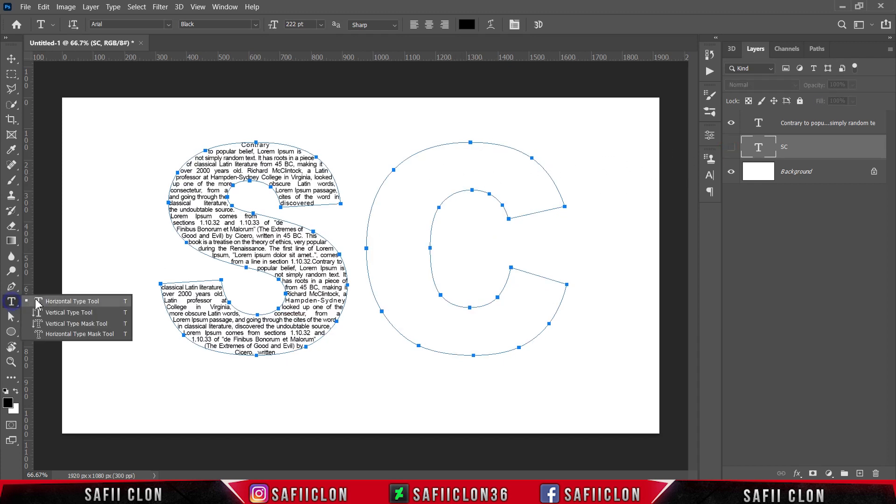
{"action": "left_click", "coordinate": [52, 301]}
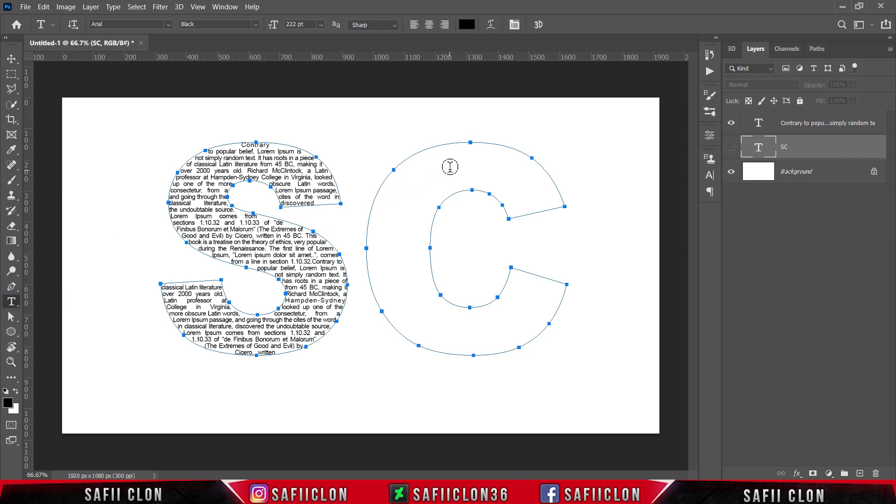
{"action": "left_click", "coordinate": [471, 153]}
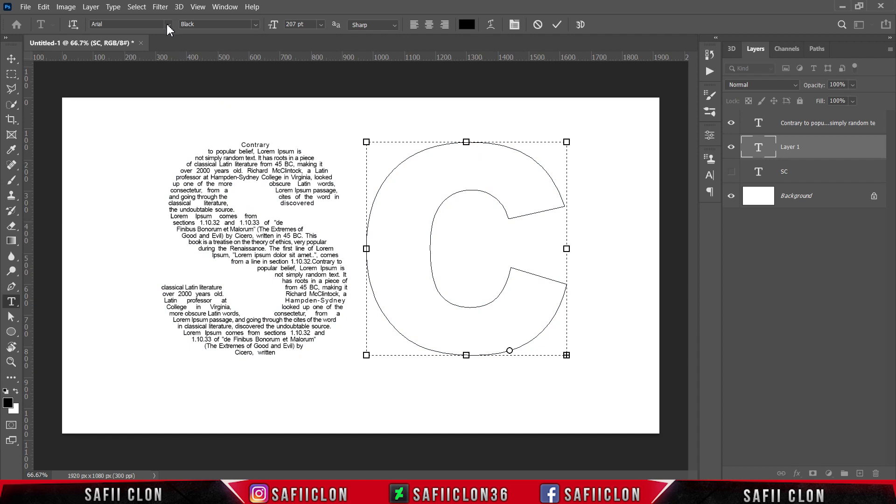
{"action": "left_click", "coordinate": [167, 24]}
{"action": "left_click", "coordinate": [157, 57]}
{"action": "left_click", "coordinate": [260, 26]}
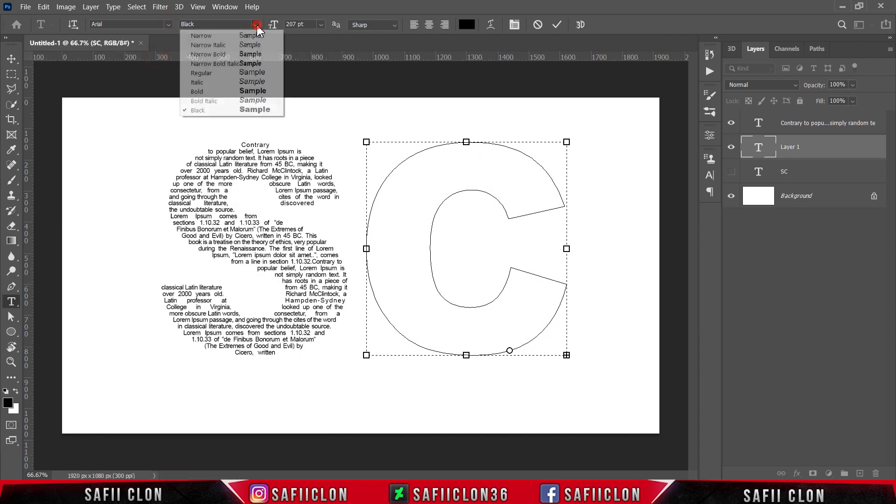
{"action": "left_click", "coordinate": [218, 75]}
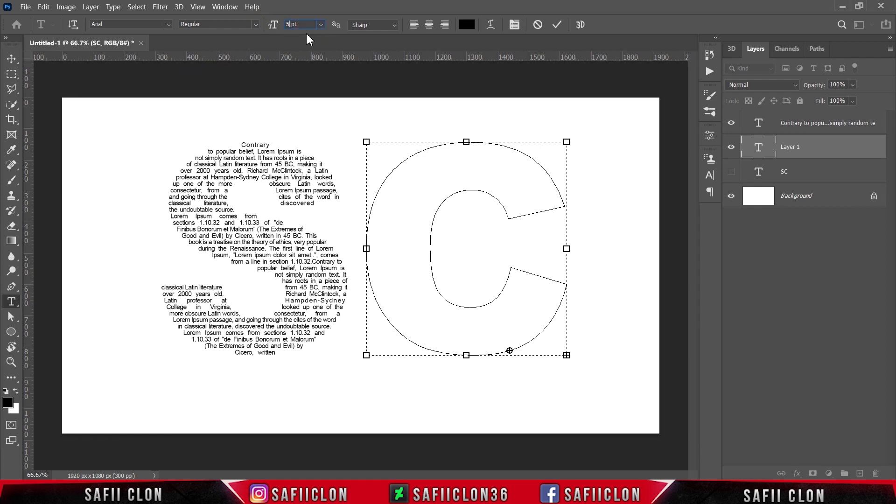
{"action": "key", "text": "Return"}
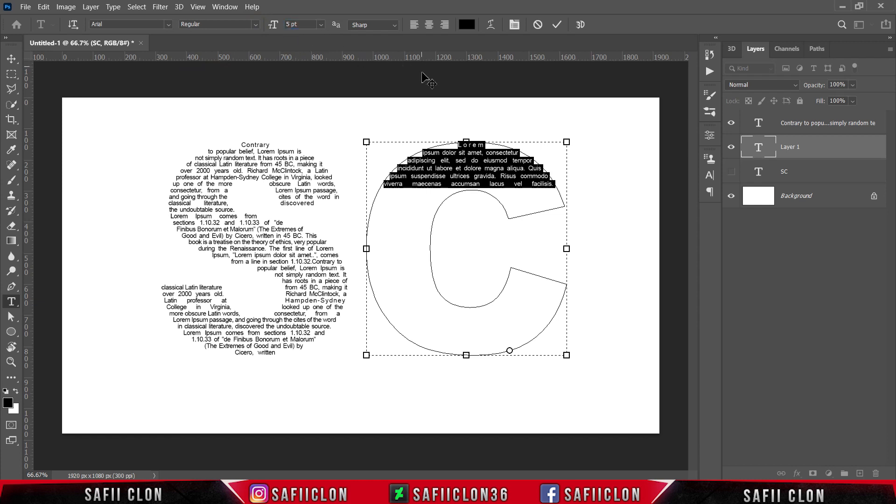
Replace the C's placeholder text with the copied paragraph, repeated to fill the letter, and apply Justify all to it.
{"action": "left_click_drag", "start_coordinate": [458, 145], "coordinate": [558, 183]}
{"action": "key", "text": "ctrl+v"}
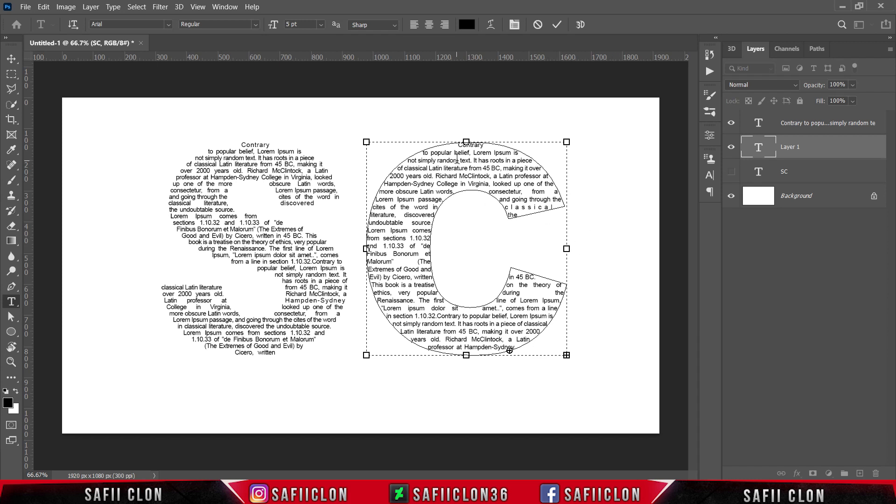
{"action": "key", "text": "ctrl+a"}
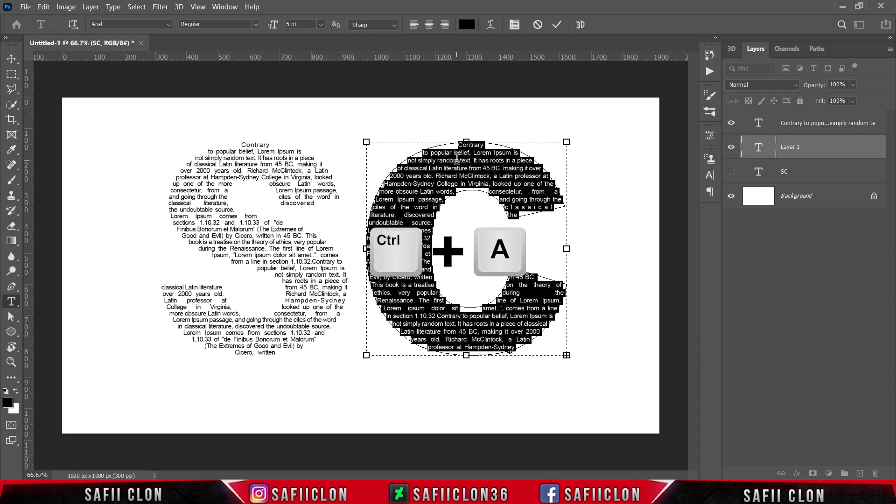
{"action": "left_click", "coordinate": [712, 193]}
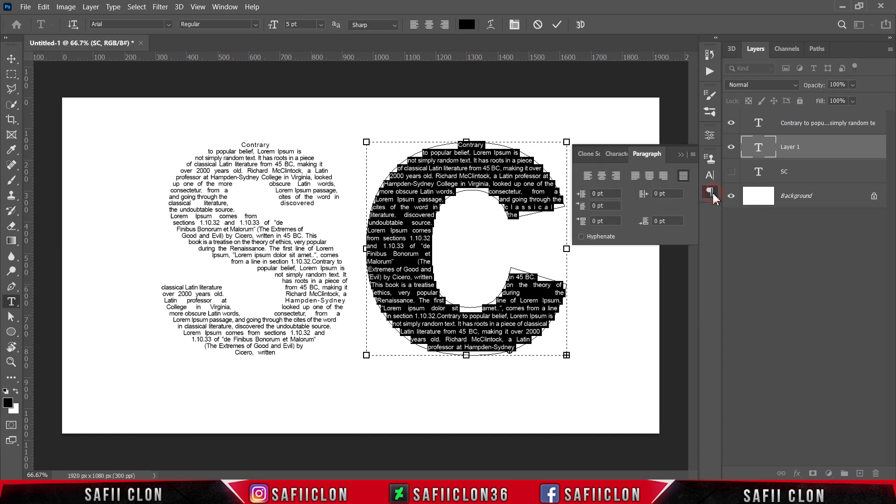
{"action": "left_click", "coordinate": [683, 176]}
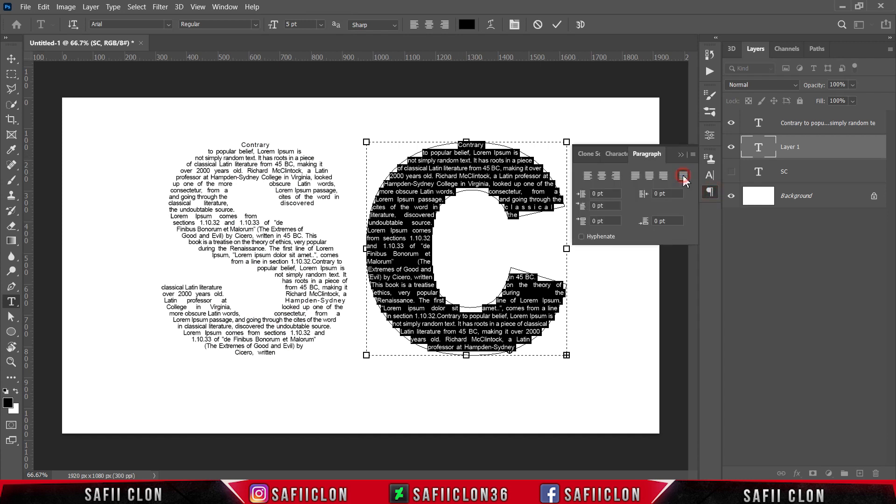
Set the leading of the selected C text to 5 pt, keeping its tracking at -20.
{"action": "left_click", "coordinate": [710, 175]}
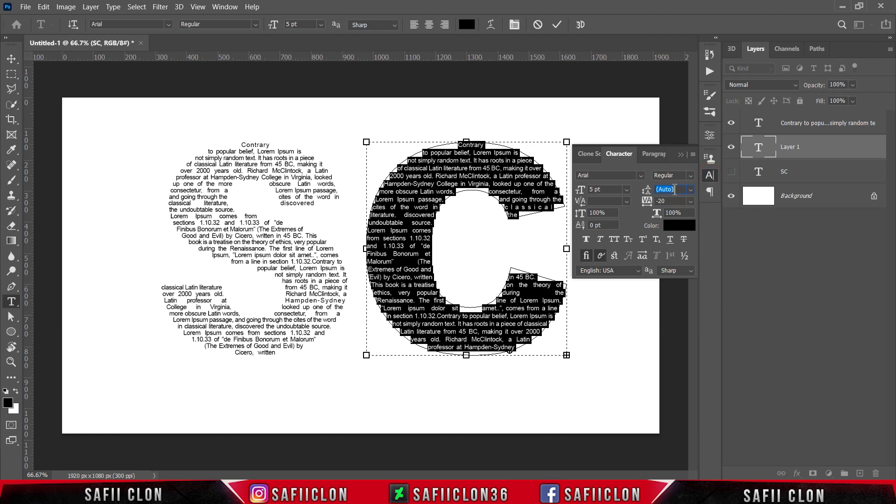
{"action": "left_click_drag", "start_coordinate": [649, 191], "coordinate": [648, 192]}
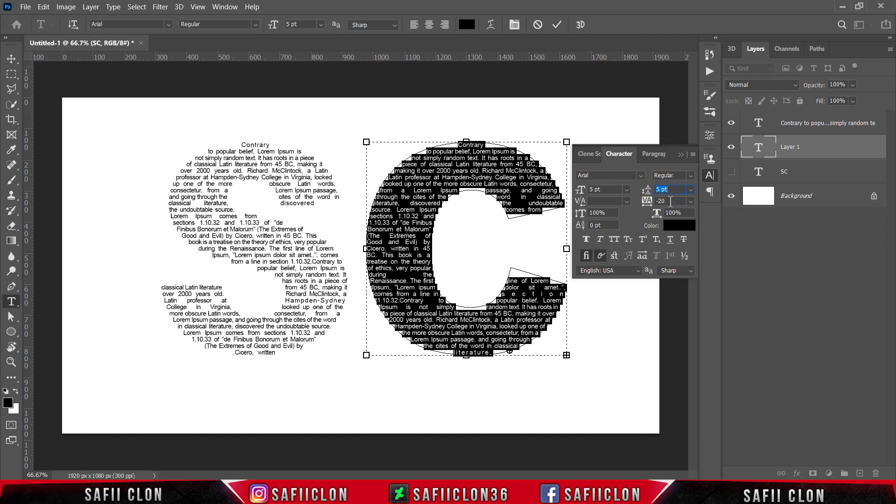
{"action": "left_click", "coordinate": [671, 201]}
{"action": "left_click", "coordinate": [682, 155]}
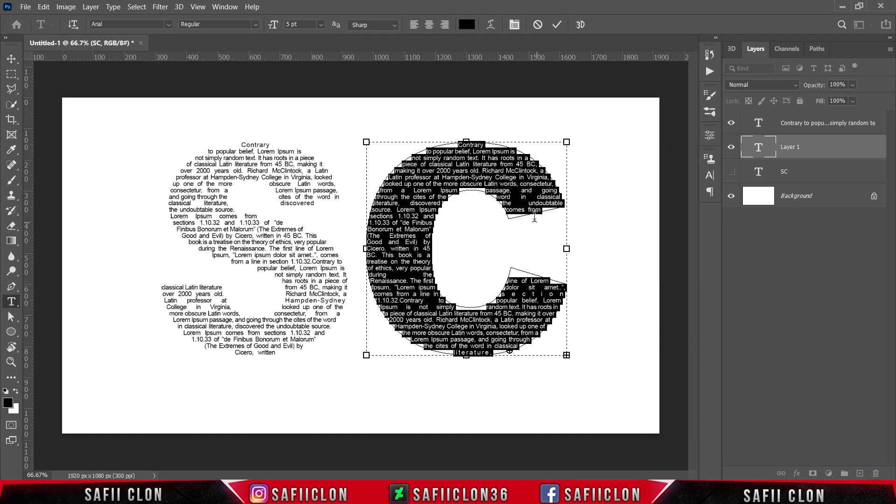
Commit the paragraph text inside the C and hide the path outline around the letter.
{"action": "left_click", "coordinate": [558, 25]}
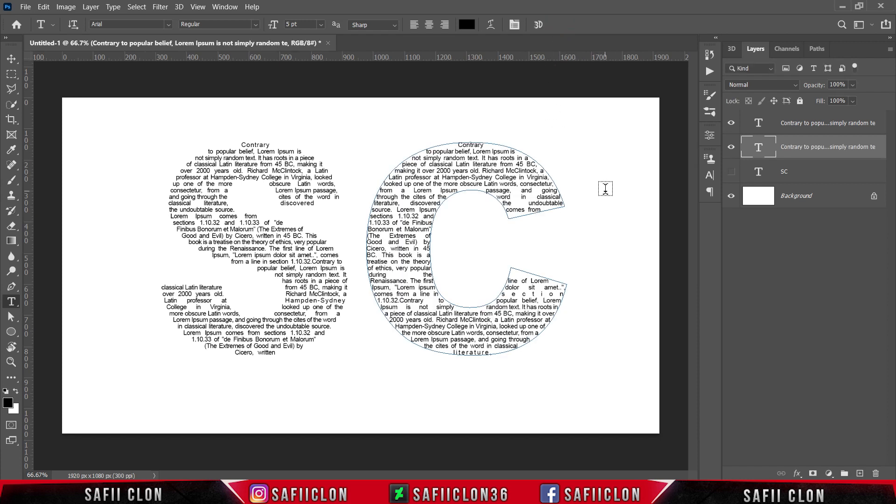
{"action": "key", "text": "ctrl+h"}
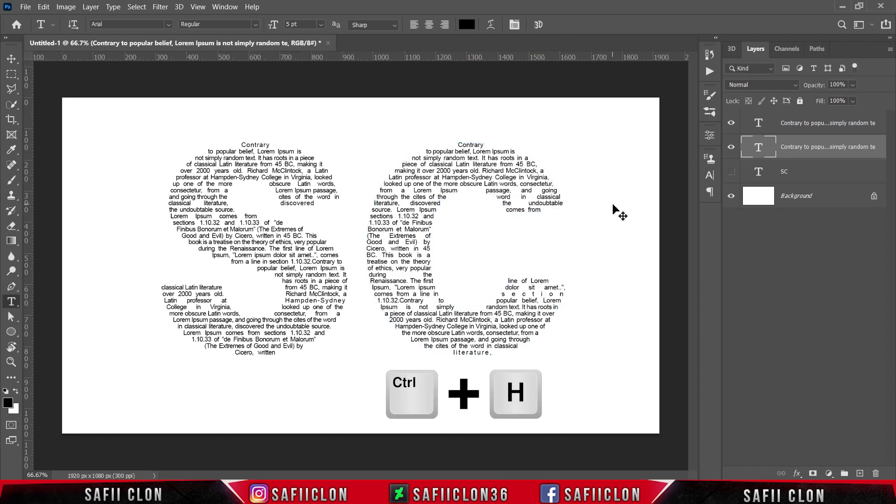
{"action": "key", "text": "ctrl+minus"}
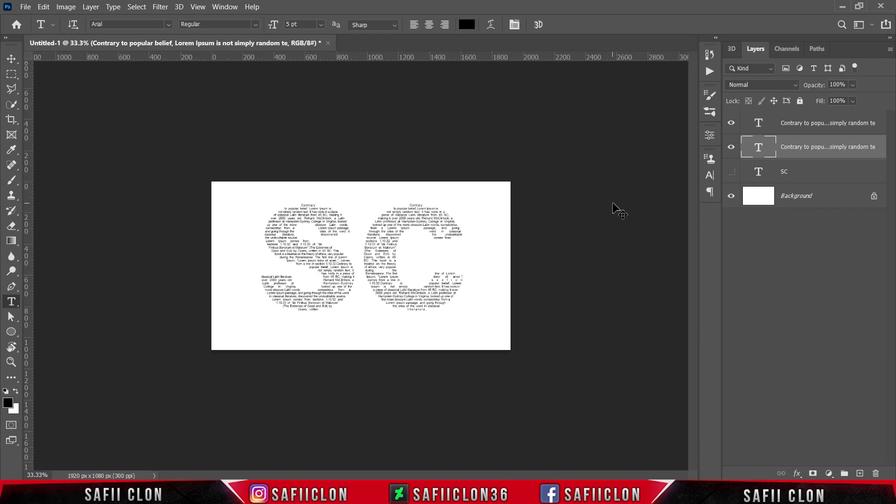
{"action": "key", "text": "ctrl+plus"}
{"action": "key", "text": "ctrl+plus"}
{"action": "key", "text": "ctrl+plus"}
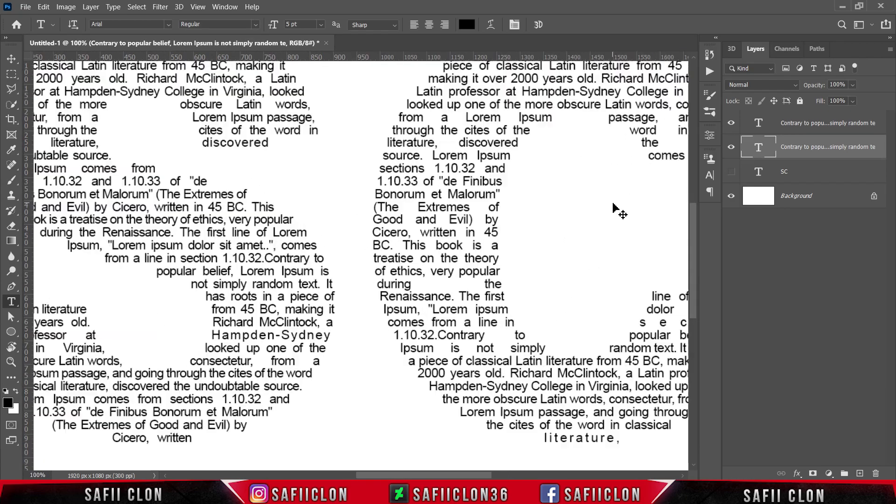
{"action": "key", "text": "ctrl+minus"}
{"action": "key", "text": "ctrl+minus"}
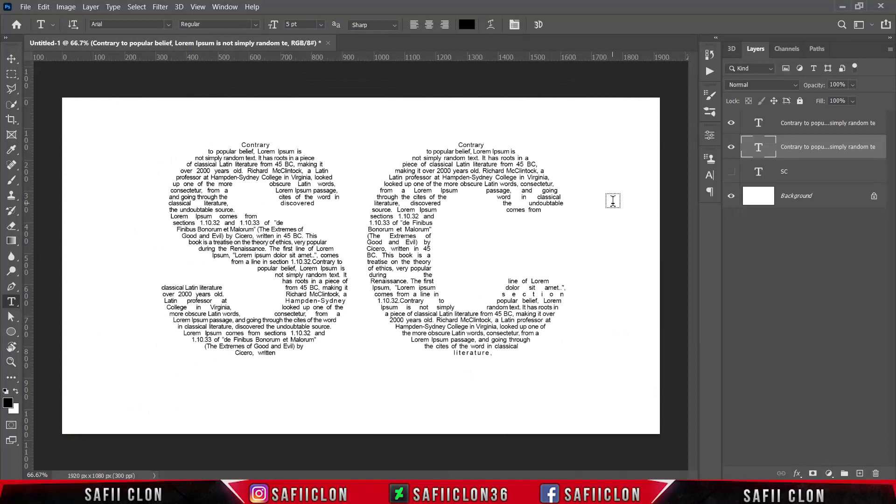
Select both paragraph text layers and set their text color to red, fc0101.
{"action": "left_click", "coordinate": [827, 125], "text": "shift"}
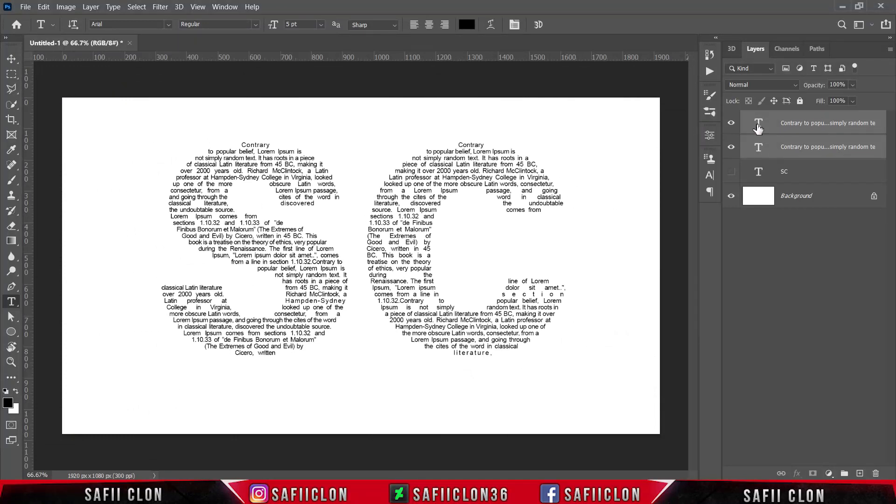
{"action": "left_click", "coordinate": [466, 24]}
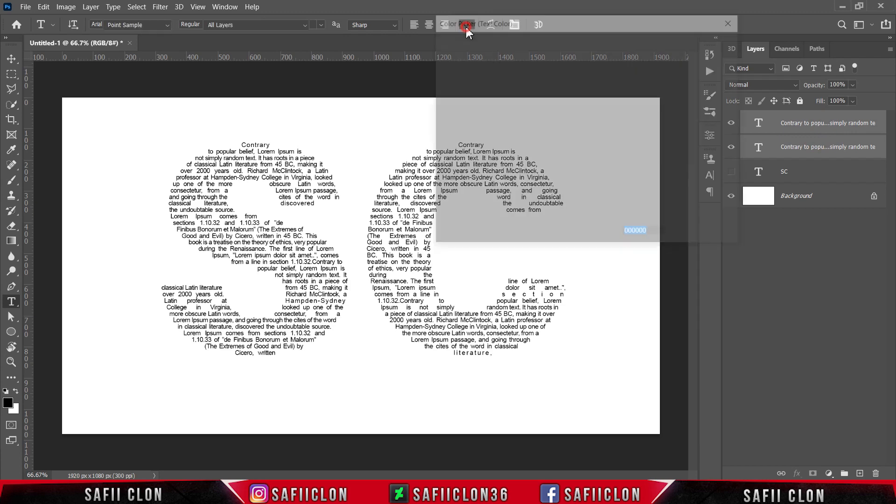
{"action": "mouse_move", "coordinate": [502, 128]}
{"action": "left_mouse_down"}
{"action": "mouse_move", "coordinate": [555, 100]}
{"action": "mouse_move", "coordinate": [585, 50]}
{"action": "left_mouse_up"}
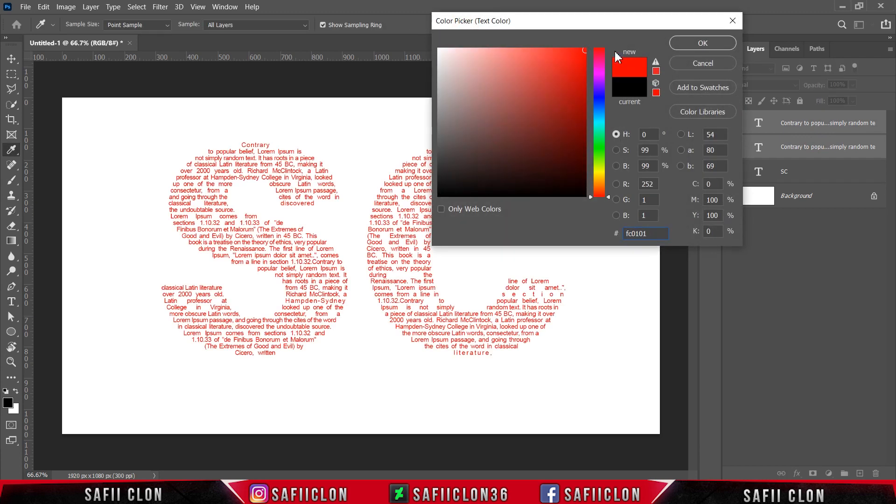
{"action": "left_click", "coordinate": [704, 43]}
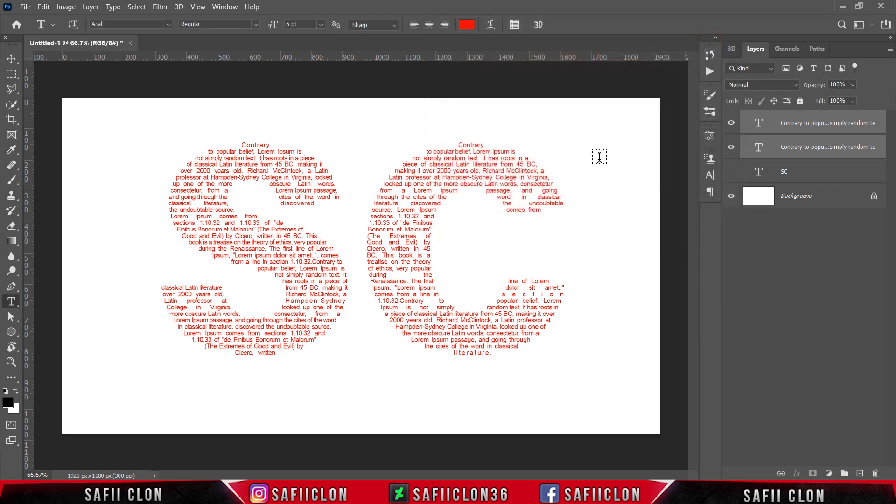
Group the two selected paragraph text layers and name the group TEXT.
{"action": "key", "text": "ctrl+g"}
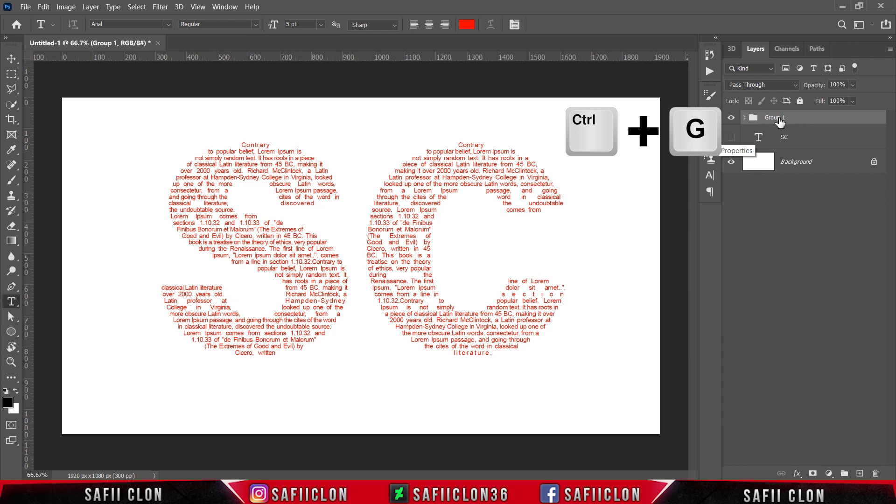
{"action": "double_click", "coordinate": [780, 118]}
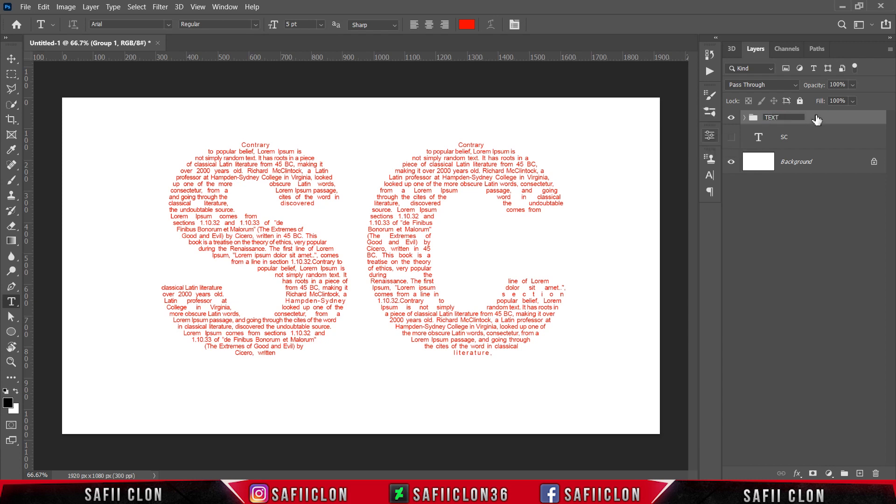
{"action": "left_click", "coordinate": [817, 119]}
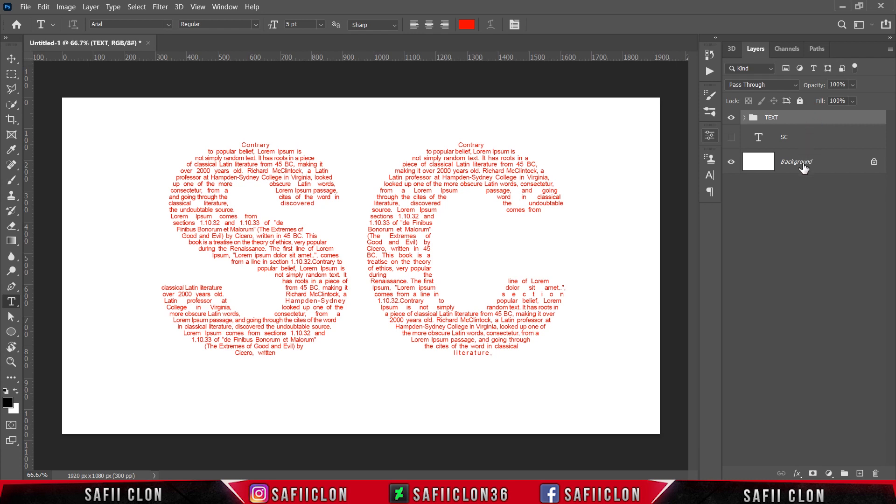
Add a Solid Color fill layer in dark gray 1b1b1b directly above the Background layer.
{"action": "left_click", "coordinate": [829, 173]}
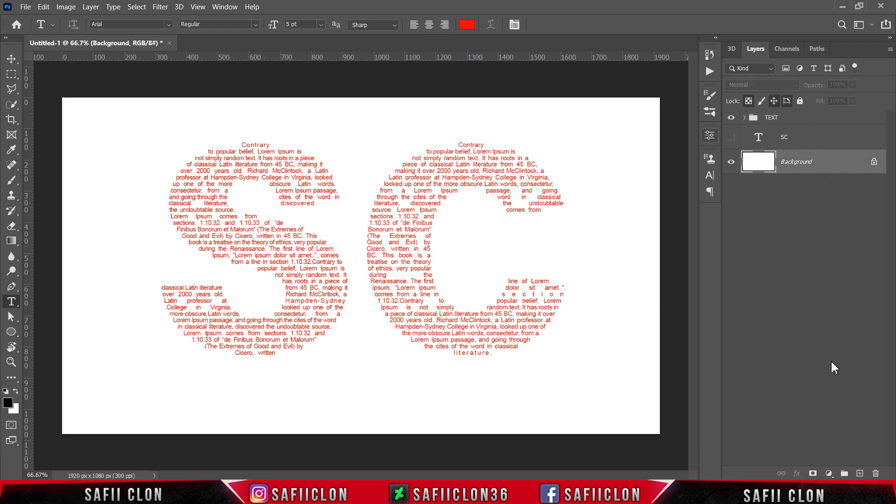
{"action": "left_click", "coordinate": [829, 473]}
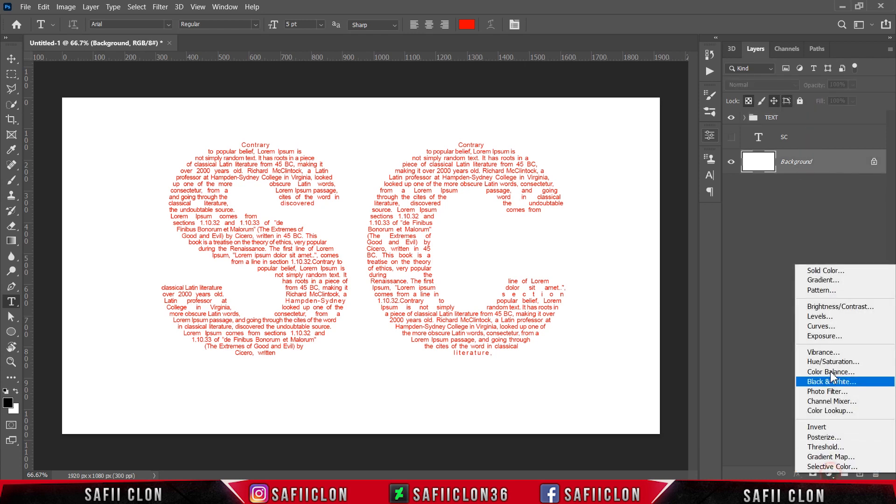
{"action": "left_click", "coordinate": [838, 273]}
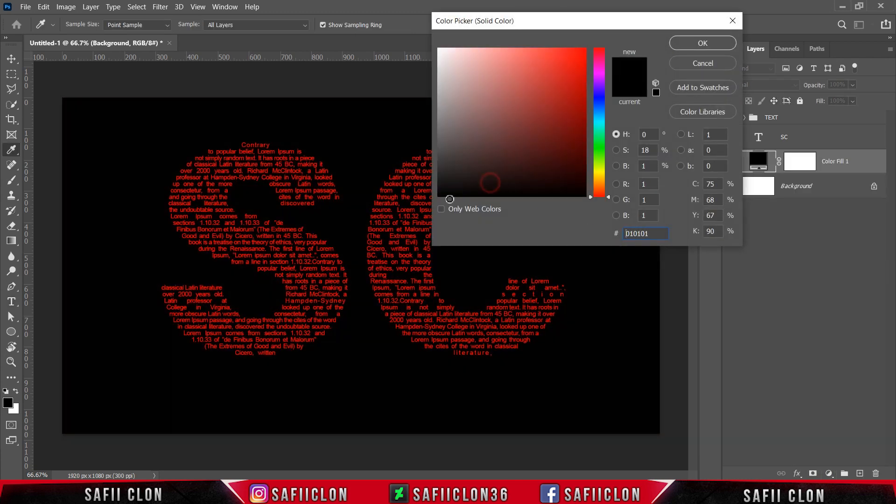
{"action": "mouse_move", "coordinate": [450, 199]}
{"action": "left_mouse_down"}
{"action": "mouse_move", "coordinate": [434, 194]}
{"action": "mouse_move", "coordinate": [430, 180]}
{"action": "left_mouse_up"}
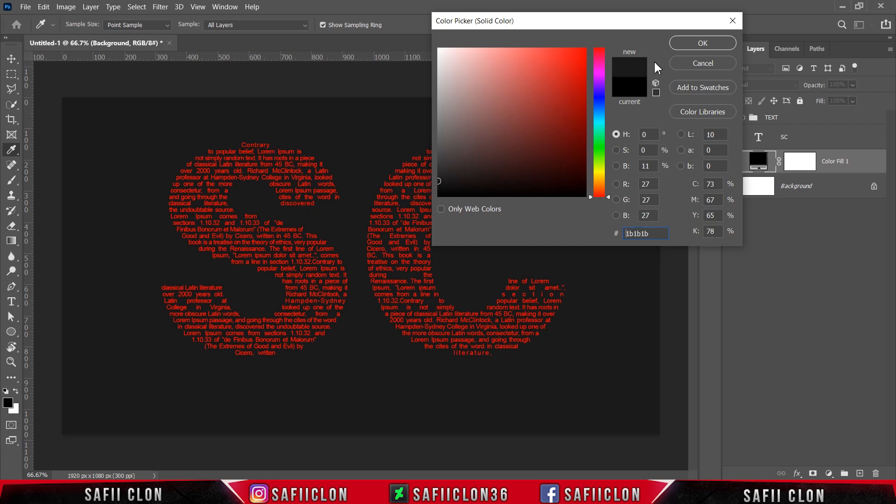
{"action": "left_click", "coordinate": [691, 45]}
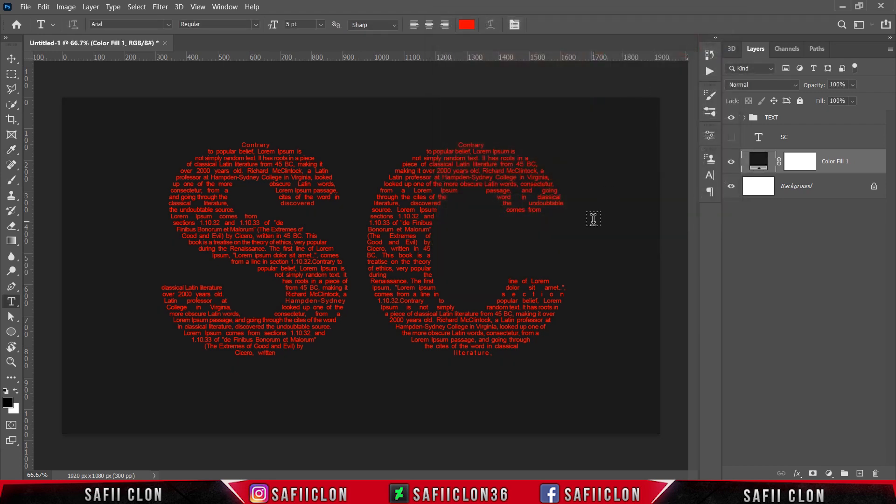
Scale the TEXT group up to about 127% and reposition it near the middle of the canvas.
{"action": "left_click", "coordinate": [813, 122]}
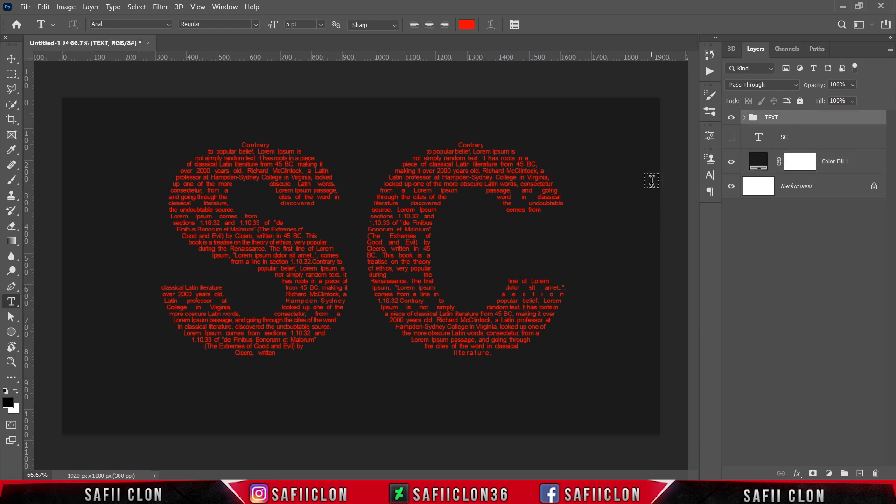
{"action": "key", "text": "ctrl+t"}
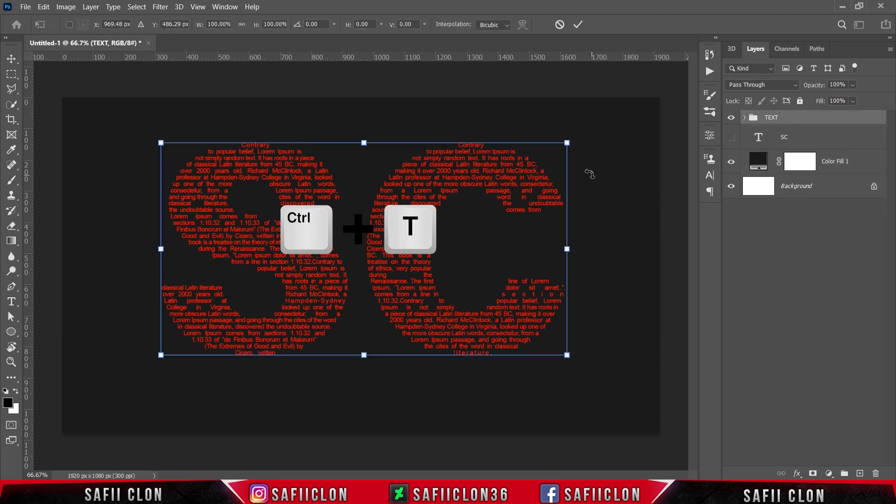
{"action": "left_click_drag", "start_coordinate": [568, 141], "coordinate": [628, 125]}
{"action": "left_click_drag", "start_coordinate": [434, 196], "coordinate": [435, 204]}
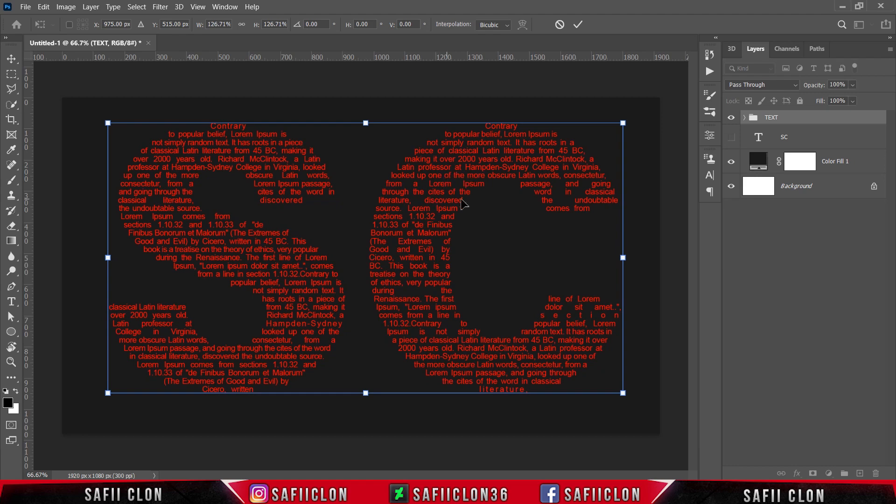
{"action": "left_click", "coordinate": [579, 25]}
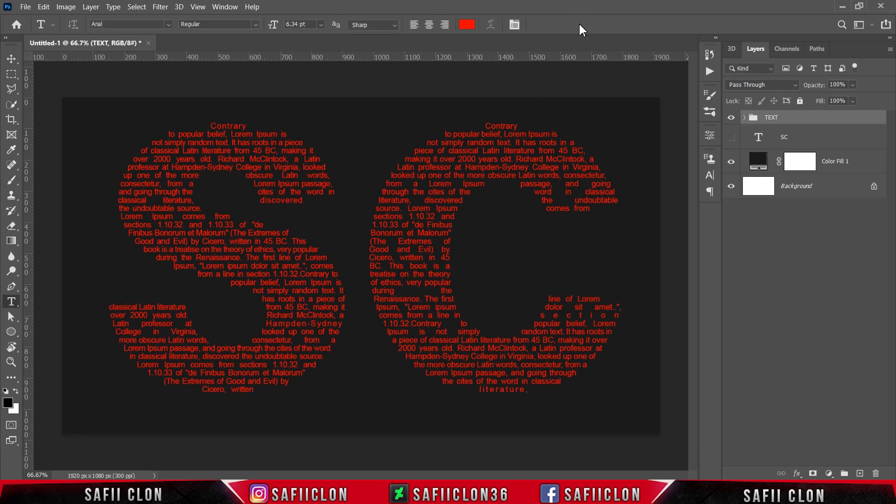
Examine the enlarged red lettering against the dark background, hiding and reshowing the TEXT group to compare.
{"action": "key", "text": "ctrl+minus"}
{"action": "key", "text": "ctrl+minus"}
{"action": "key", "text": "ctrl+minus"}
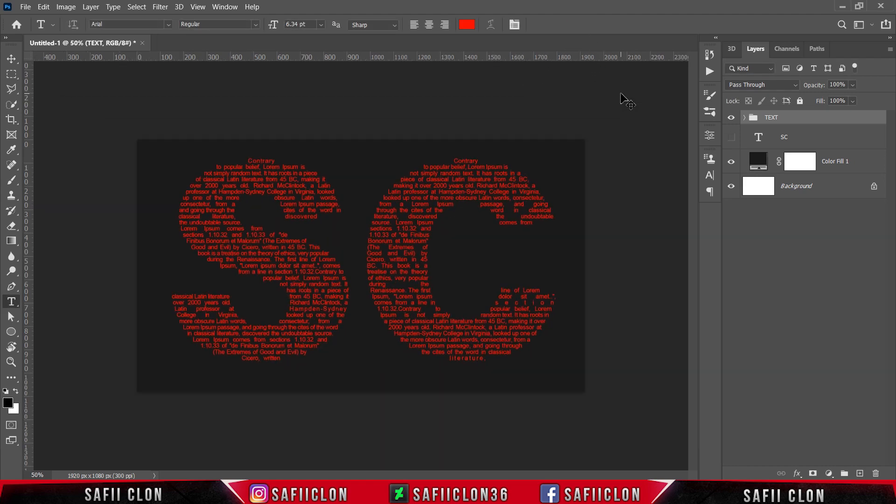
{"action": "key", "text": "ctrl+plus"}
{"action": "key", "text": "ctrl+plus"}
{"action": "key", "text": "ctrl+plus"}
{"action": "key", "text": "ctrl+plus"}
{"action": "key", "text": "ctrl+plus"}
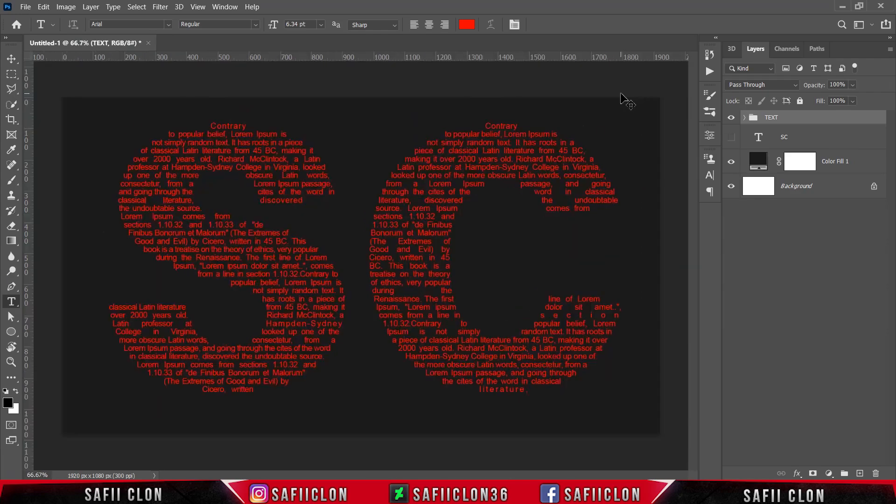
{"action": "key", "text": "ctrl+minus"}
{"action": "key", "text": "ctrl+minus"}
{"action": "key", "text": "ctrl+minus"}
{"action": "key", "text": "ctrl+plus"}
{"action": "left_click", "coordinate": [733, 121]}
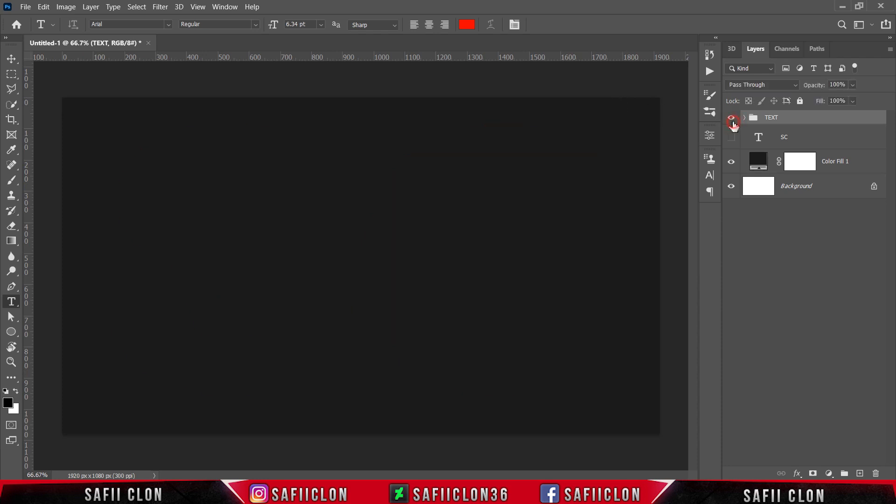
{"action": "left_click", "coordinate": [733, 119]}
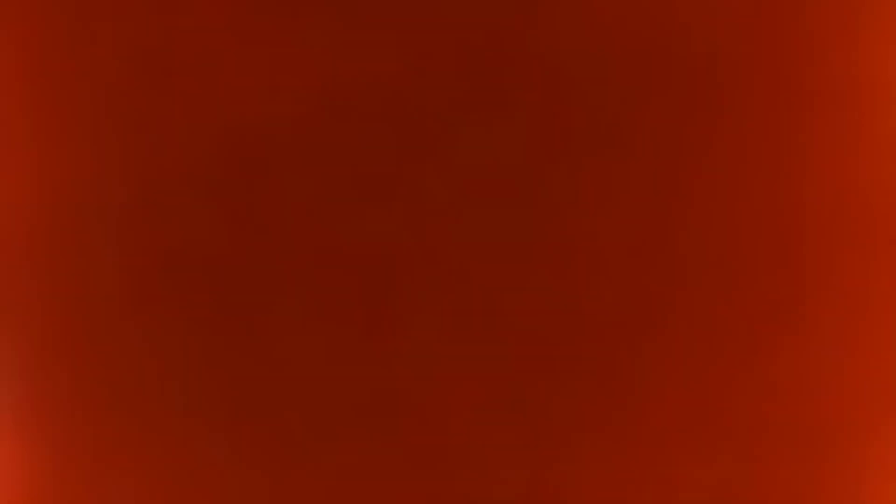